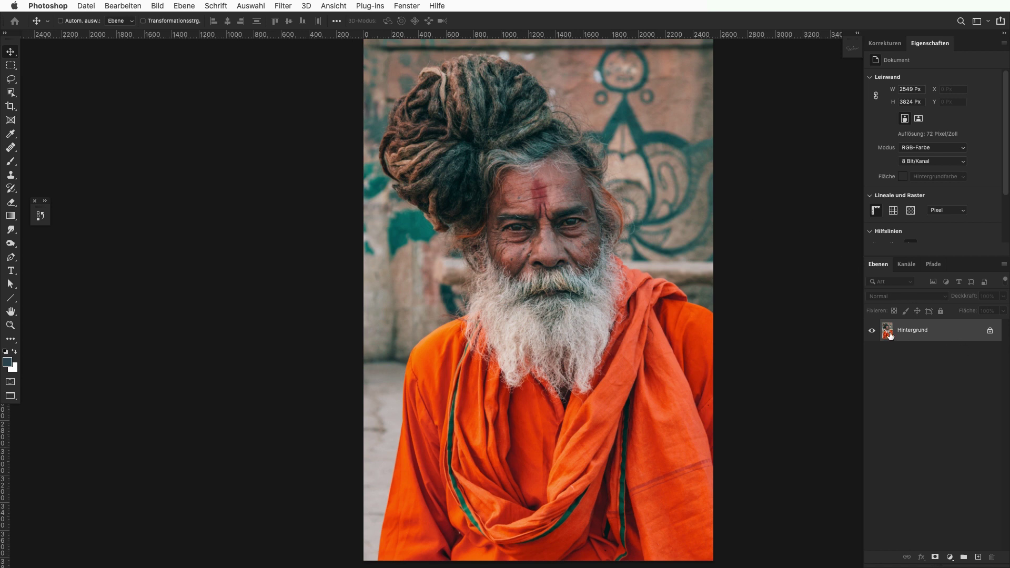
Duplicate the background, add four empty layers, then delete the background copy.
drag(939, 336, 978, 556)
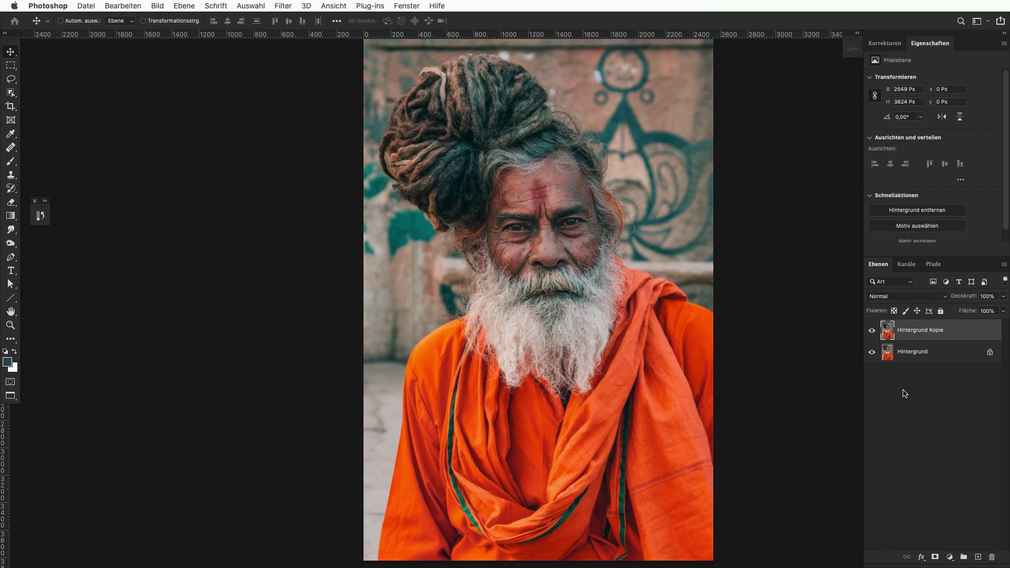
click(919, 350)
key(ctrl+shift+alt+n)
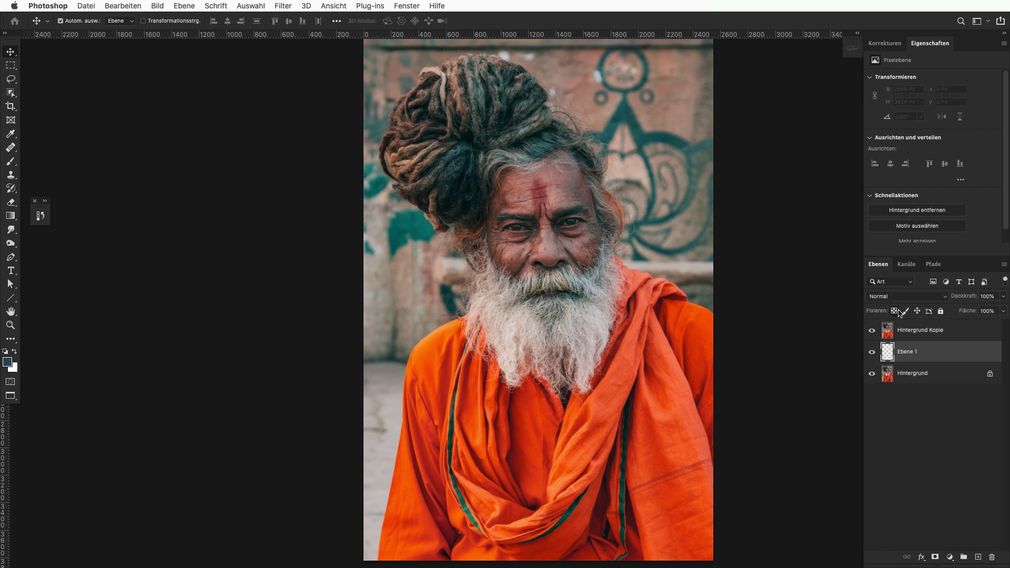
key(ctrl+shift+alt+n)
key(ctrl+shift+alt+n)
key(ctrl+shift+alt+n)
click(893, 330)
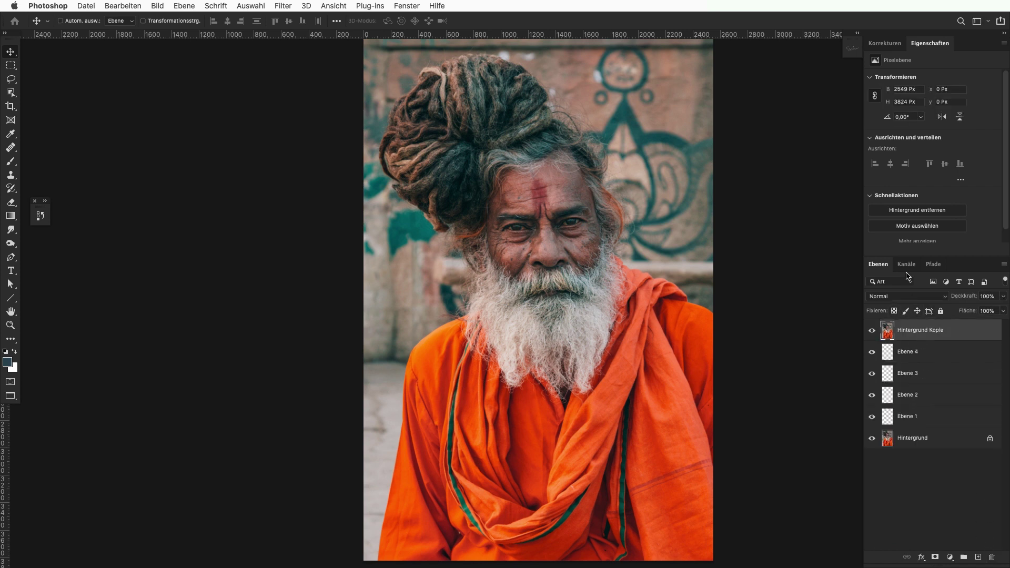
key(Delete)
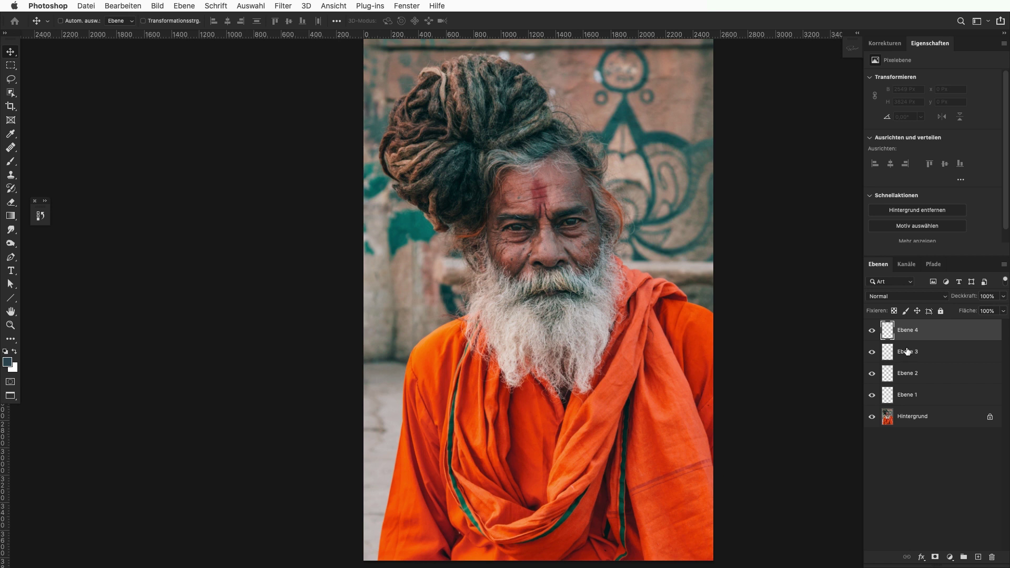
Stamp a merged copy of the portrait into Ebene 4 and delete empty Ebene 1–3.
key(ctrl+shift+alt+e)
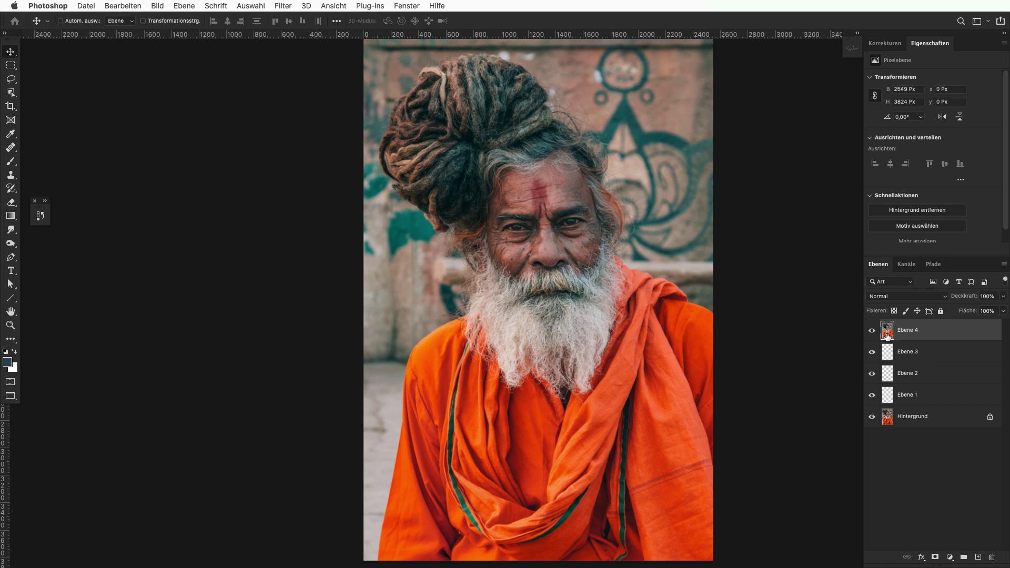
click(914, 348)
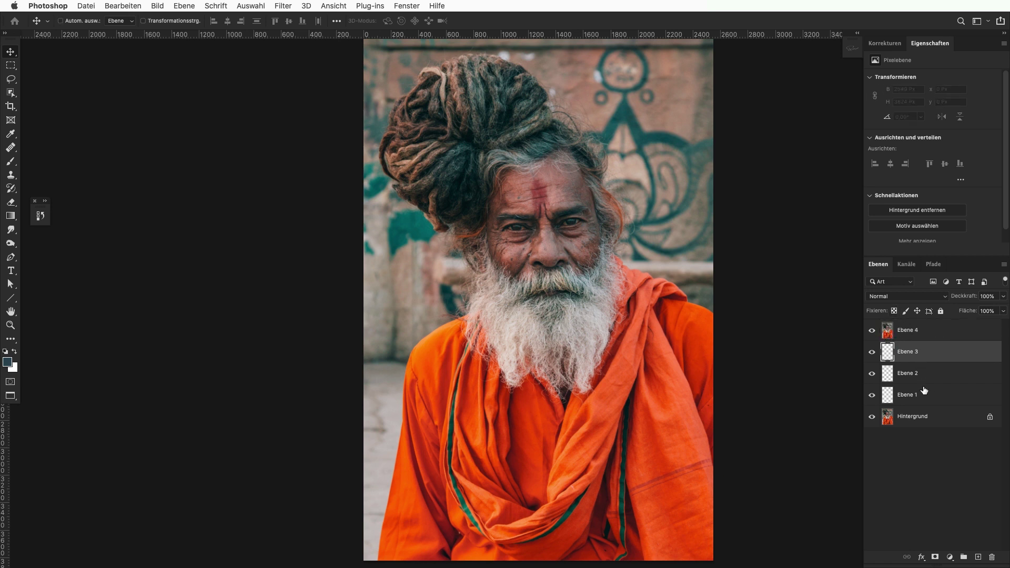
shift+click(919, 400)
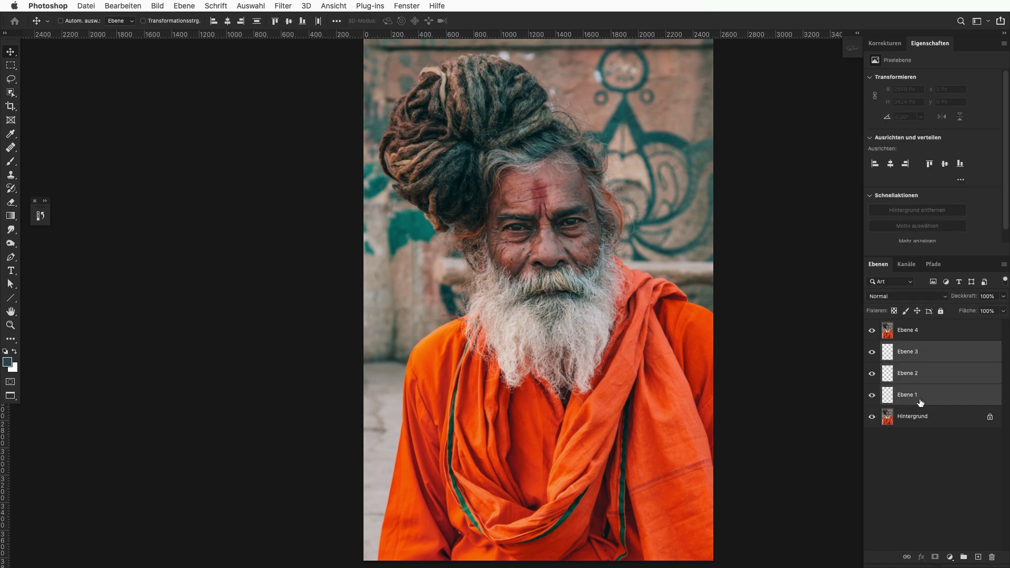
key(Delete)
click(919, 336)
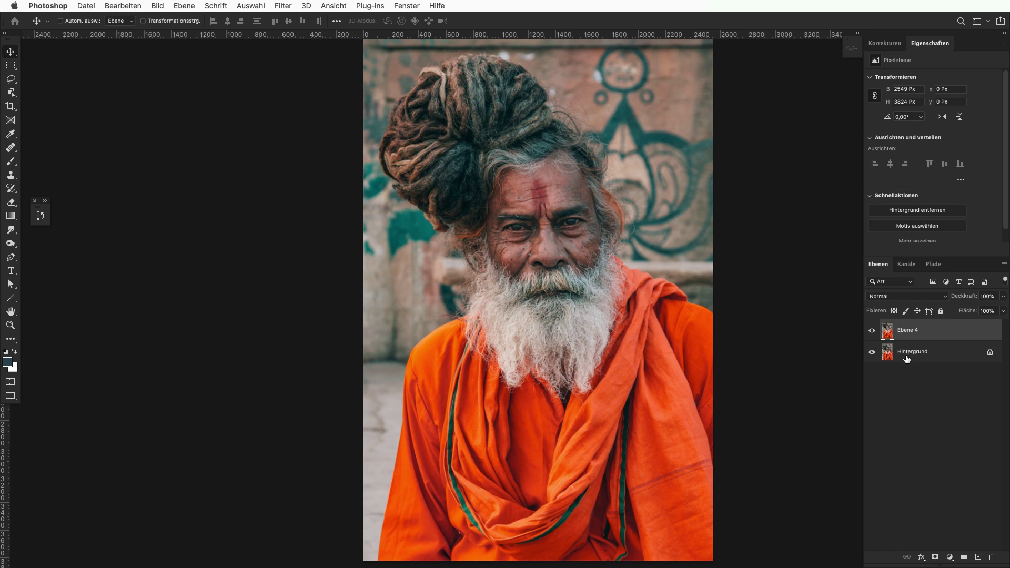
Apply Find Edges to Ebene 4 and add an Invert adjustment layer above it.
click(279, 6)
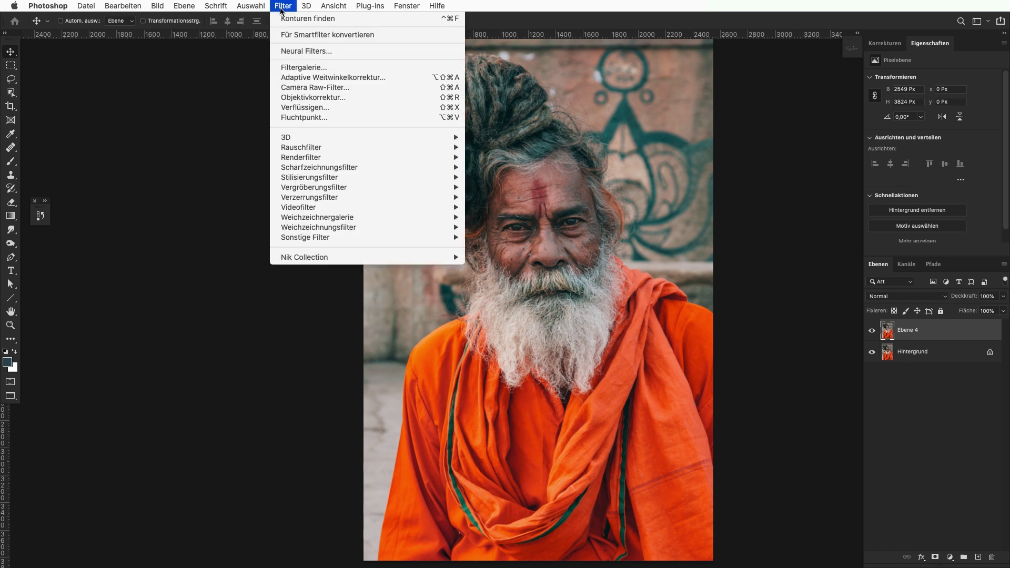
mouse_move(367, 177)
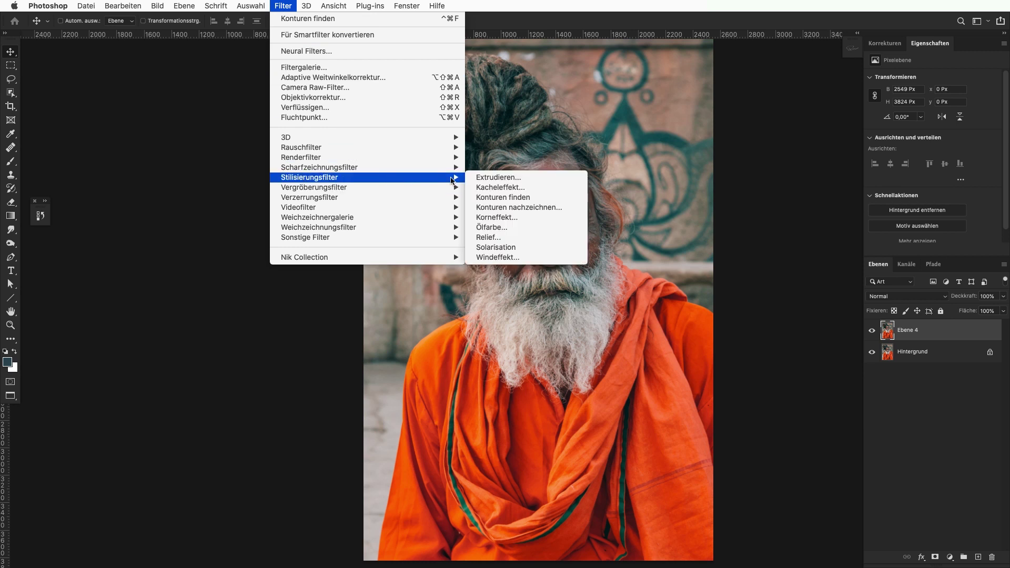
click(547, 198)
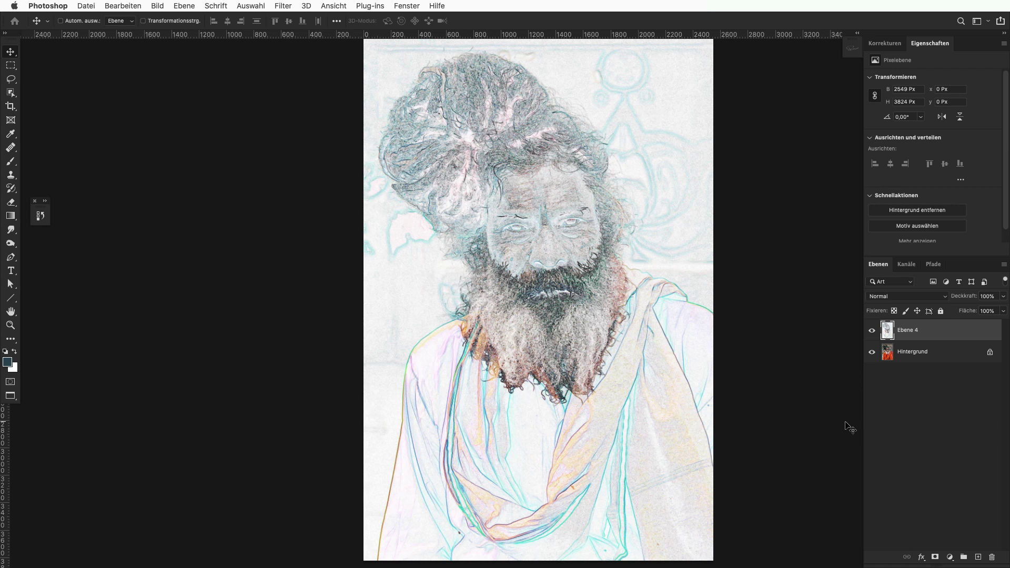
click(888, 44)
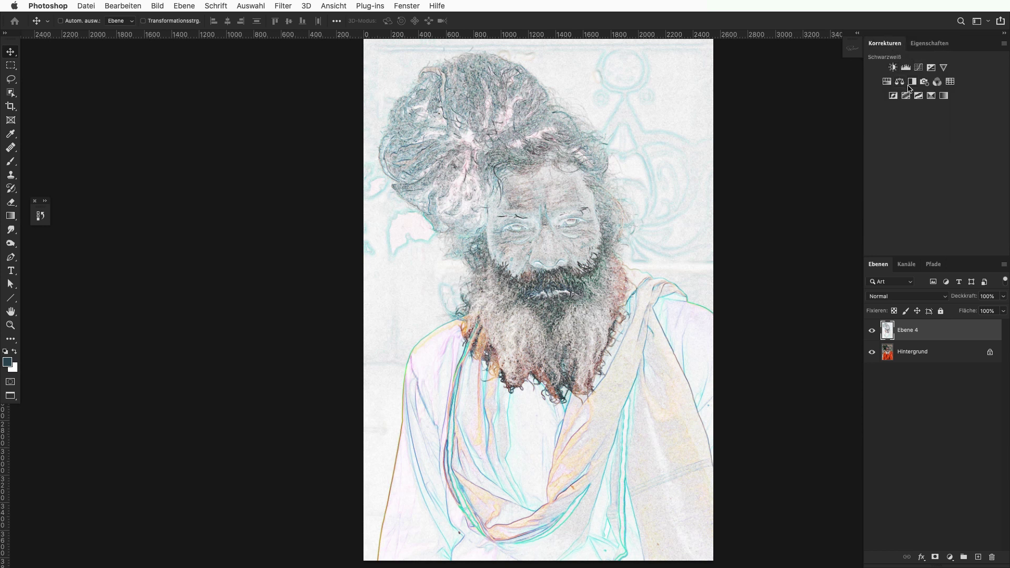
click(892, 96)
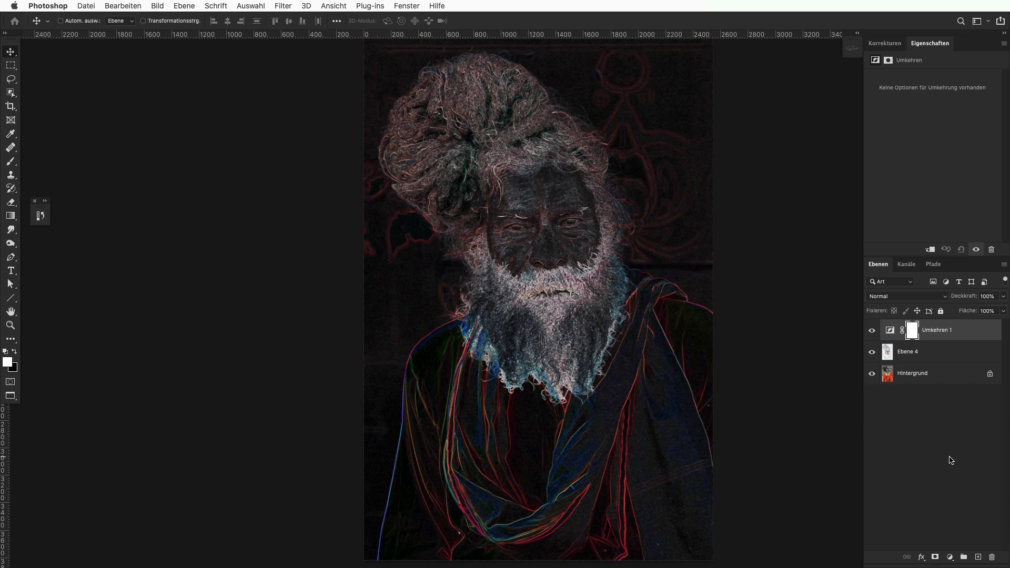
key(alt+bracketleft)
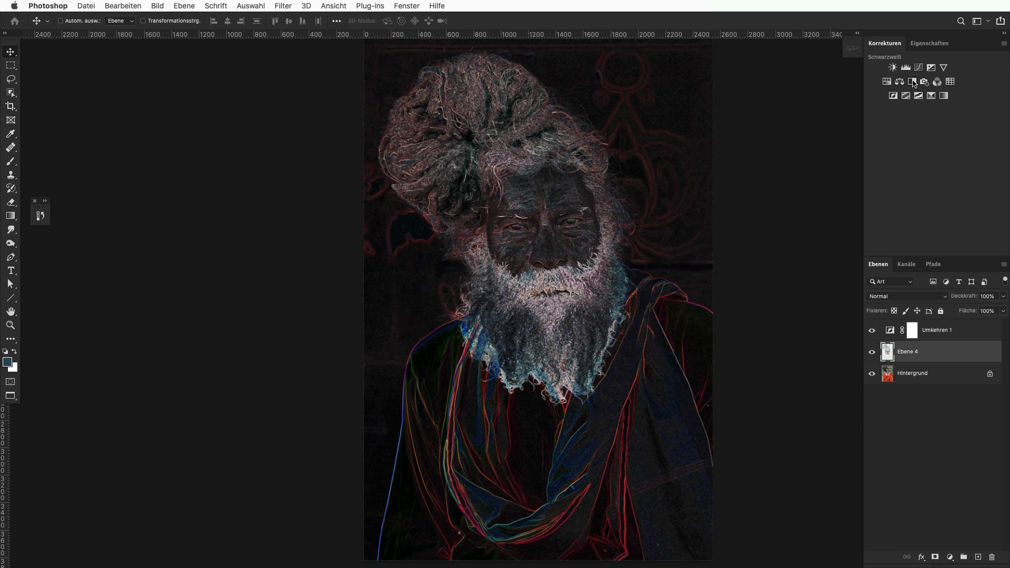
Add a Black & White adjustment with the Reds slider pulled left to grey the lines.
click(913, 82)
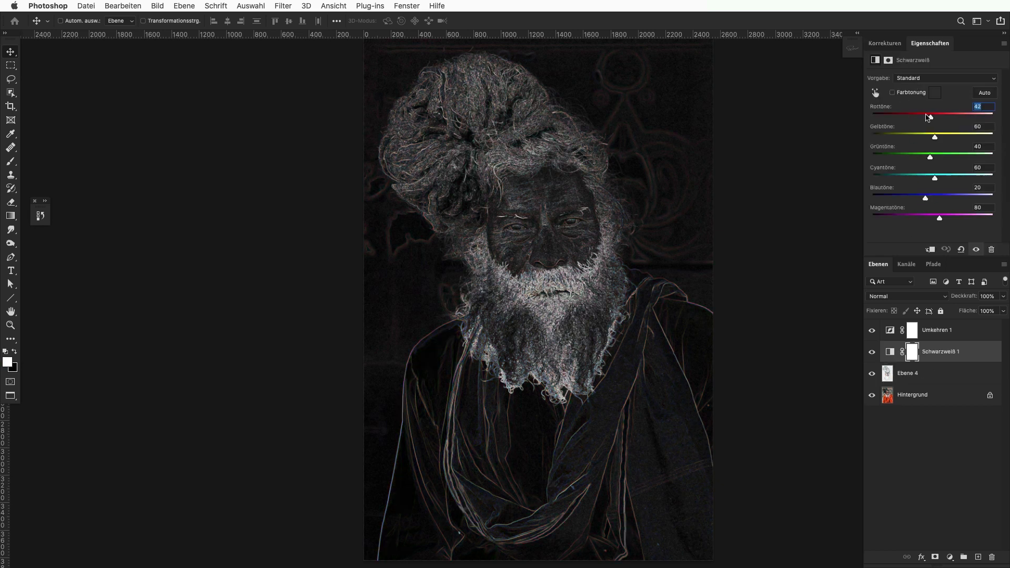
drag(932, 118, 908, 122)
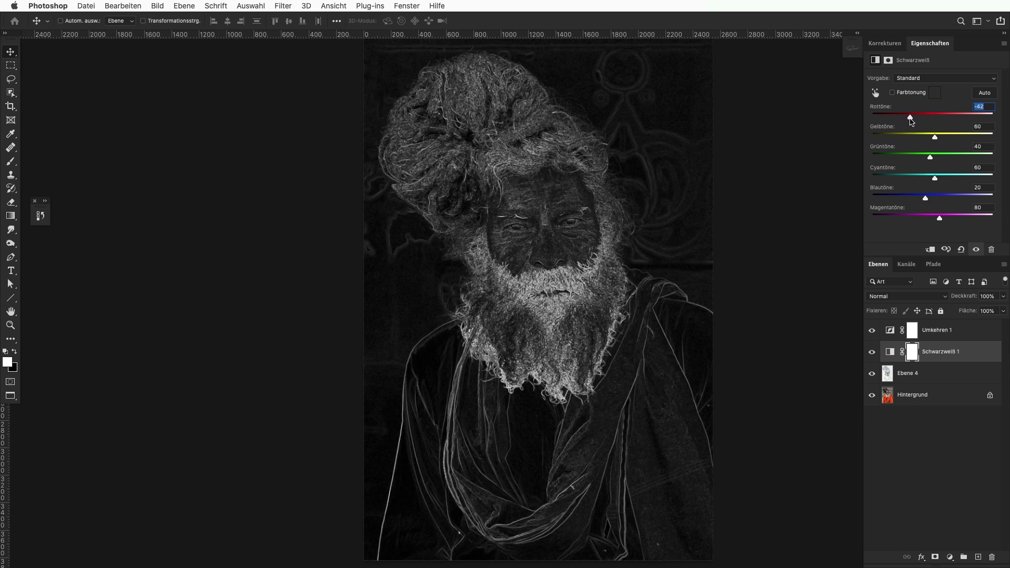
click(969, 335)
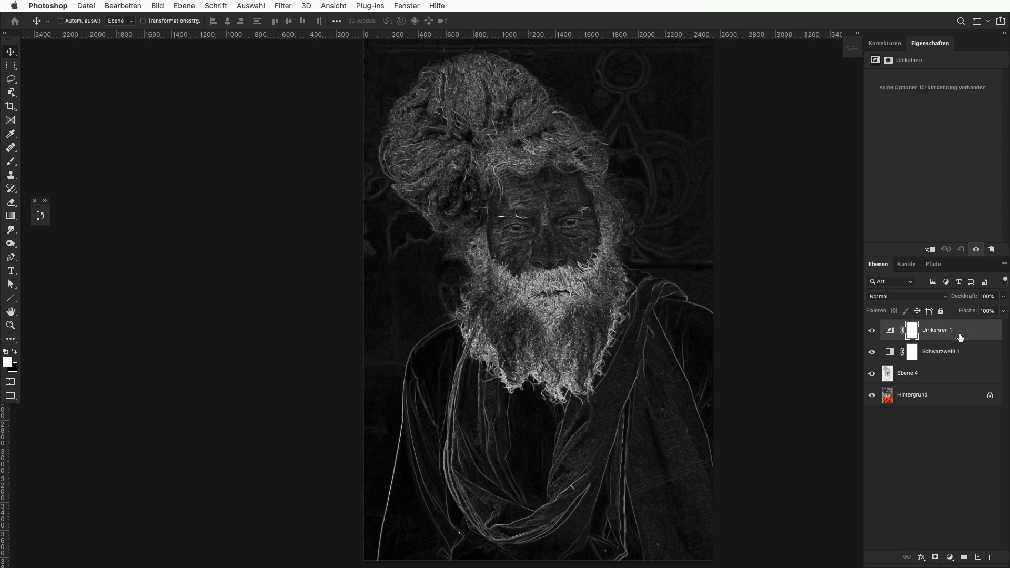
click(897, 47)
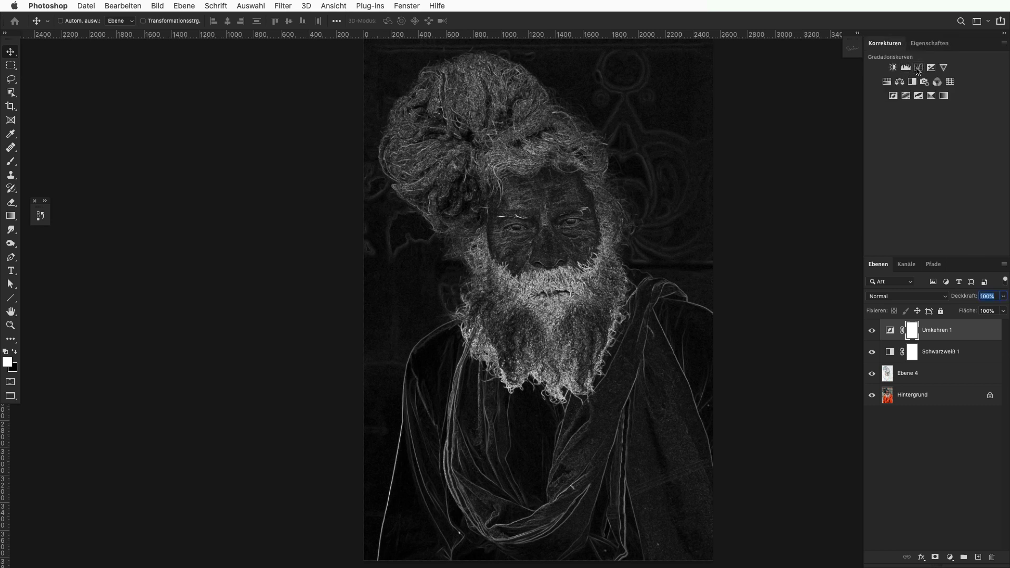
Add a Curves adjustment with a midpoint and pull the shadows down.
click(917, 68)
scroll(564, 253, up, 2)
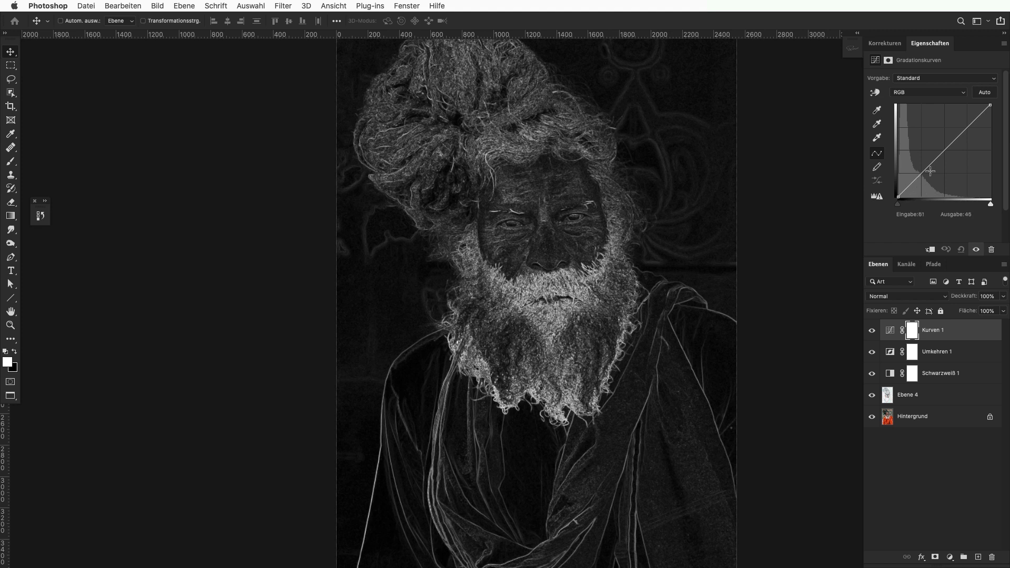
click(943, 151)
drag(916, 180, 918, 188)
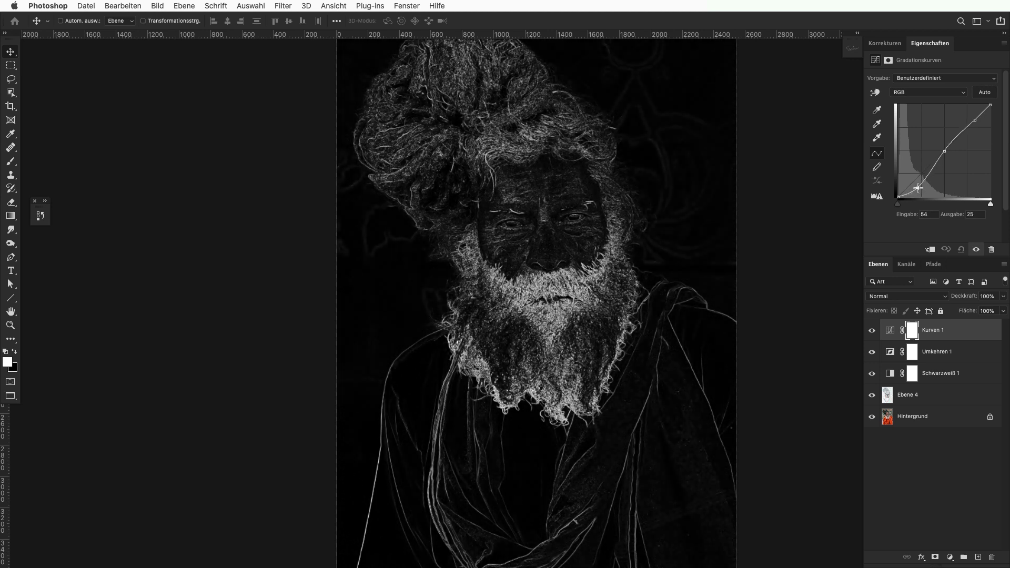
Nudge the curve's midpoint up for more midtone contrast.
scroll(531, 274, up, 3)
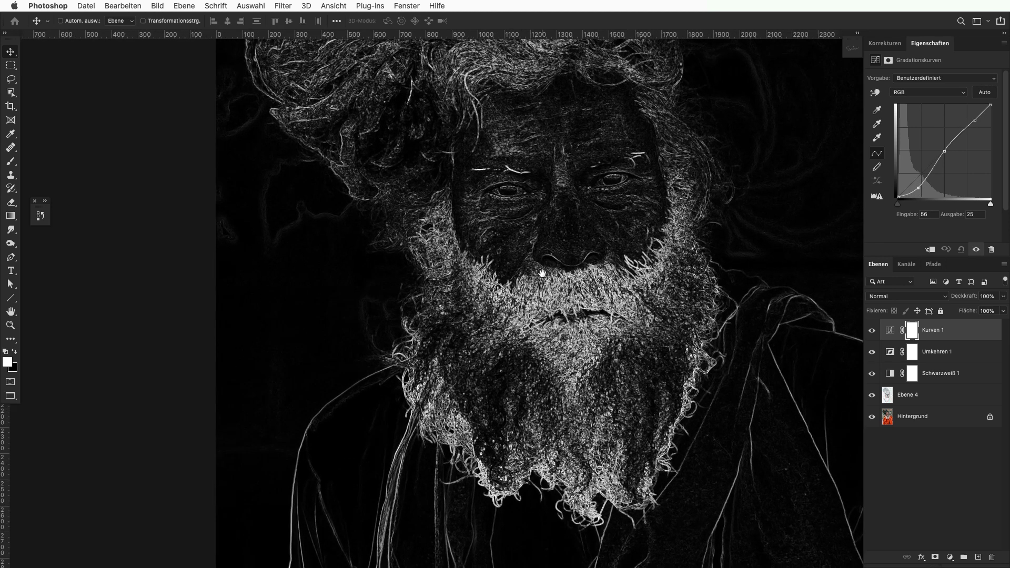
scroll(531, 274, up, 2)
scroll(657, 208, up, 2)
scroll(657, 209, down, 5)
scroll(541, 203, right, 3)
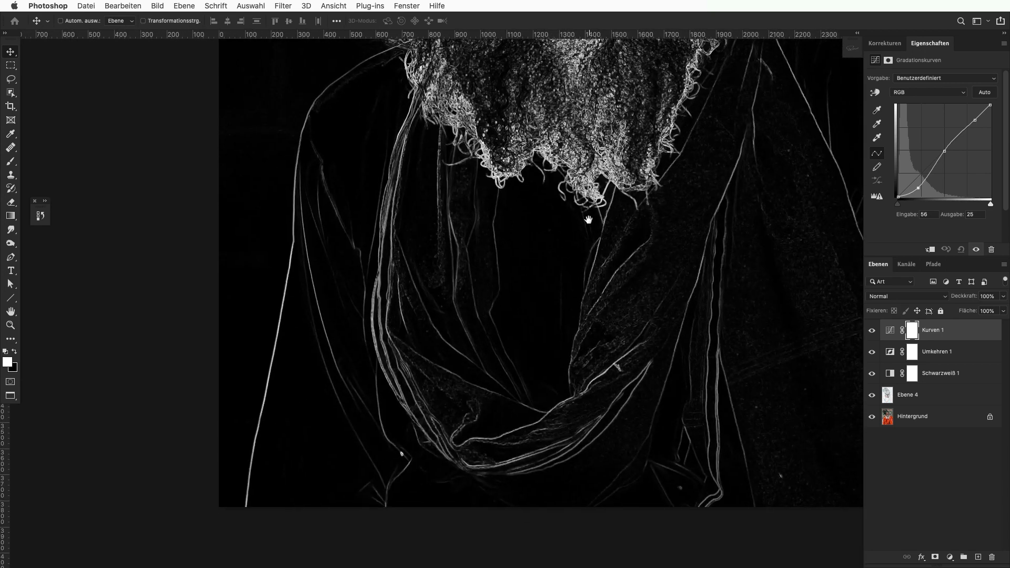
scroll(590, 219, up, 5)
scroll(559, 329, up, 5)
scroll(591, 232, down, 2)
scroll(583, 255, down, 2)
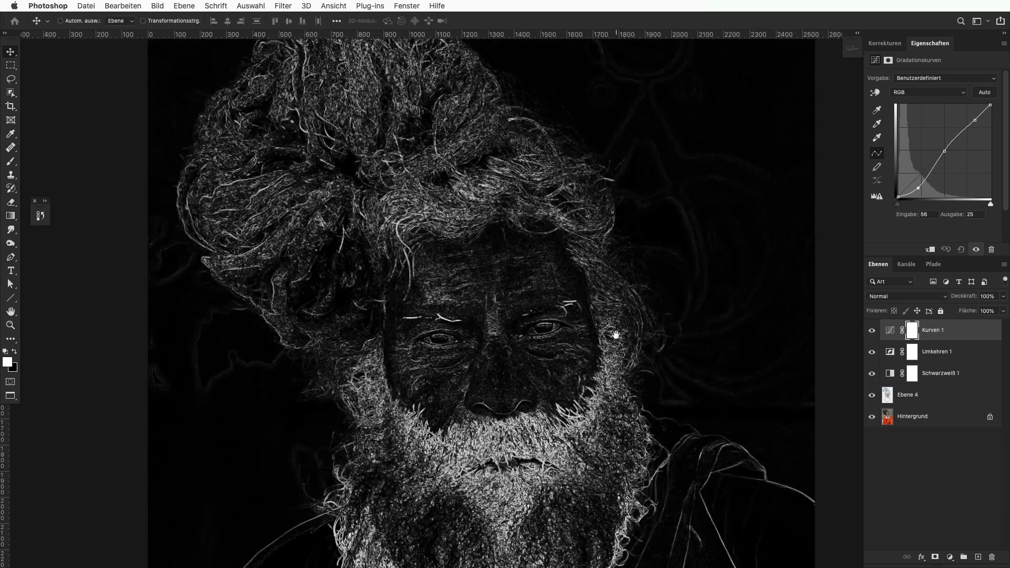
scroll(612, 331, down, 2)
scroll(582, 275, down, 1)
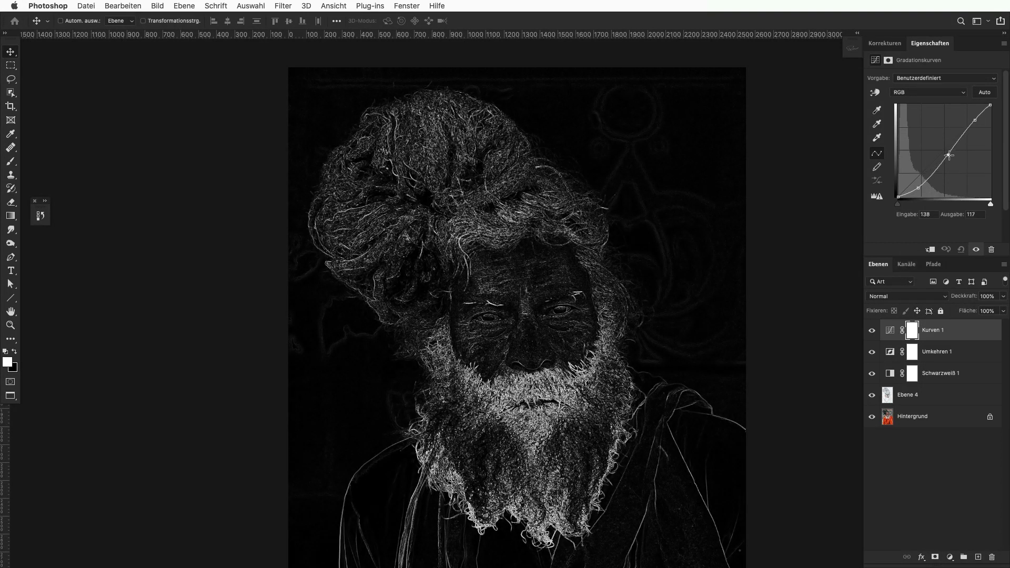
mouse_move(944, 151)
mouse_down()
mouse_move(953, 160)
mouse_move(945, 149)
mouse_up()
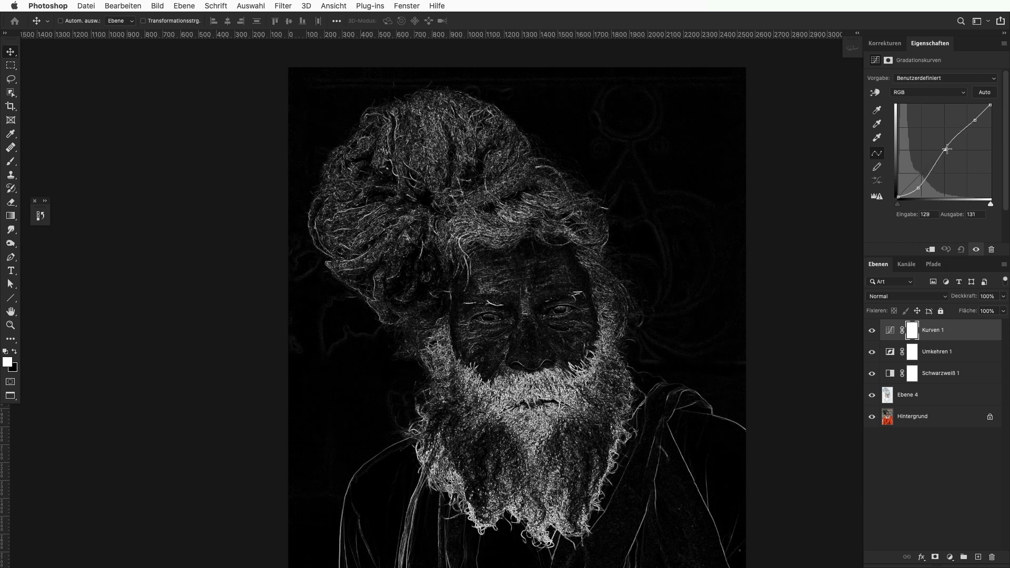
Toggle the Curves layer on and off to compare, then zoom out to the whole portrait.
click(874, 330)
click(873, 330)
click(874, 332)
click(874, 330)
click(874, 330)
alt+click(682, 366)
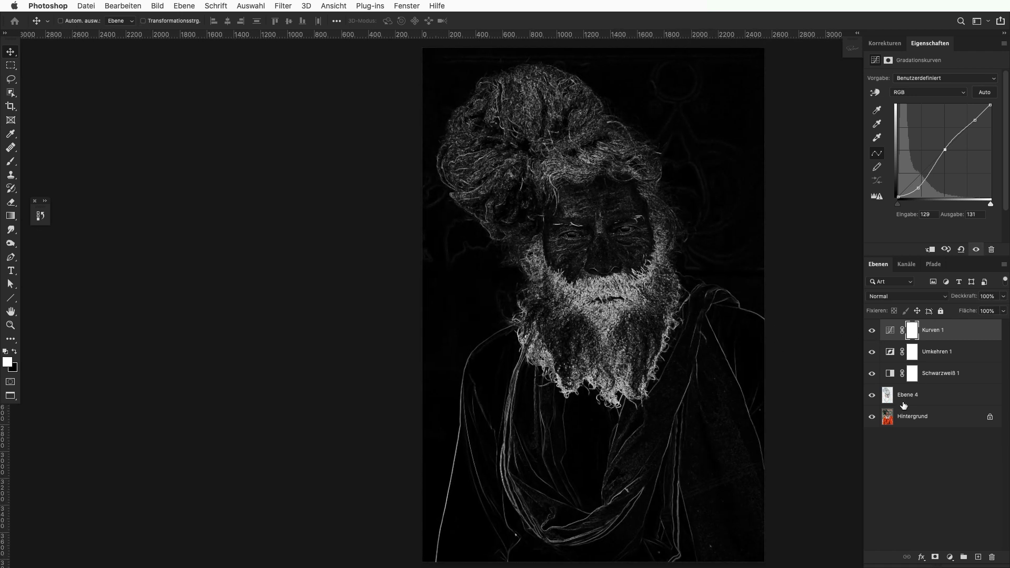
Blur the Ebene 4 line layer with a 0.6-pixel Gaussian Blur.
click(890, 404)
click(641, 326)
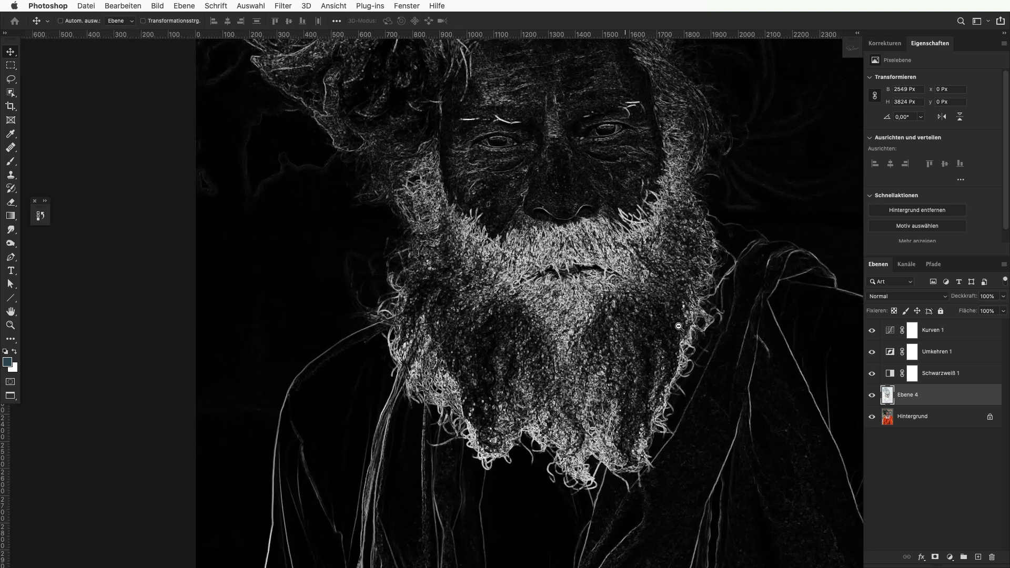
click(284, 6)
mouse_move(319, 227)
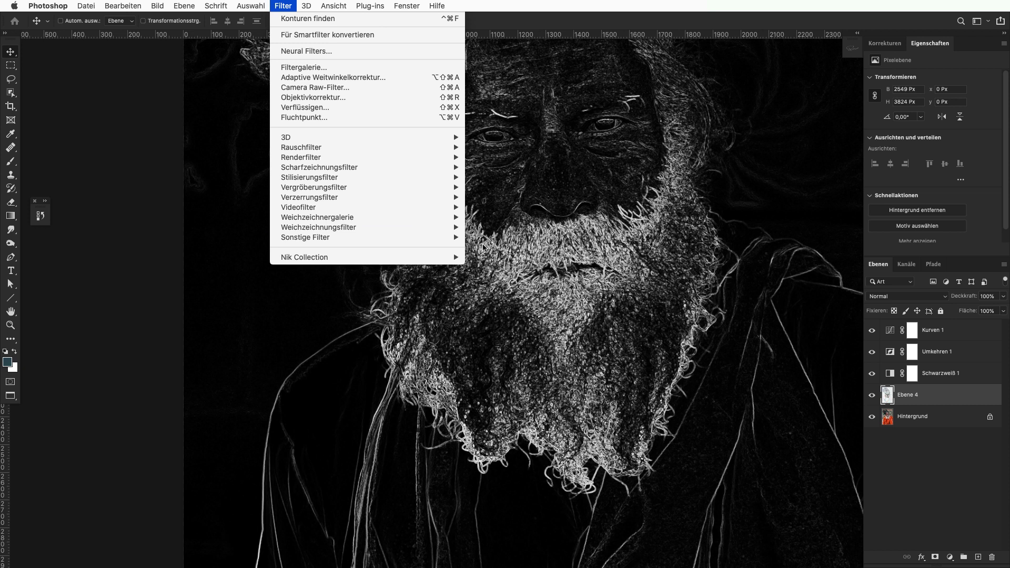
click(520, 266)
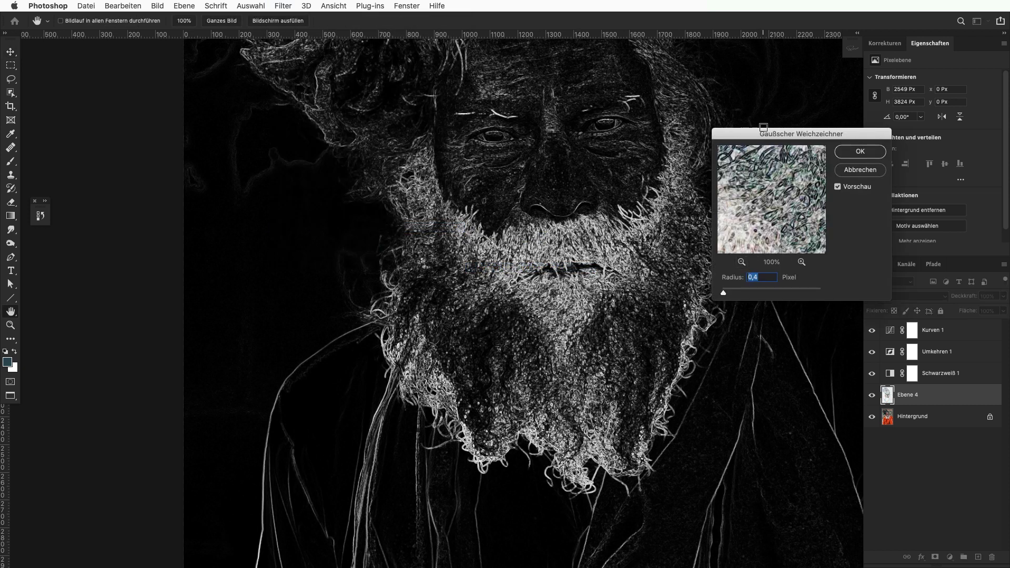
key(Down)
key(Down)
key(Down)
super+click(677, 305)
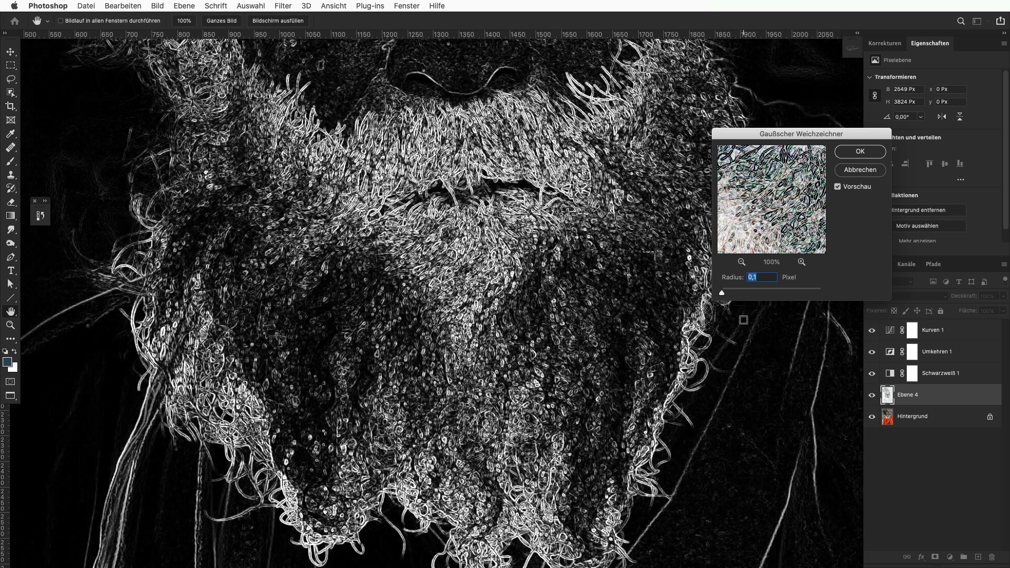
key(Down)
key(Down)
key(Down)
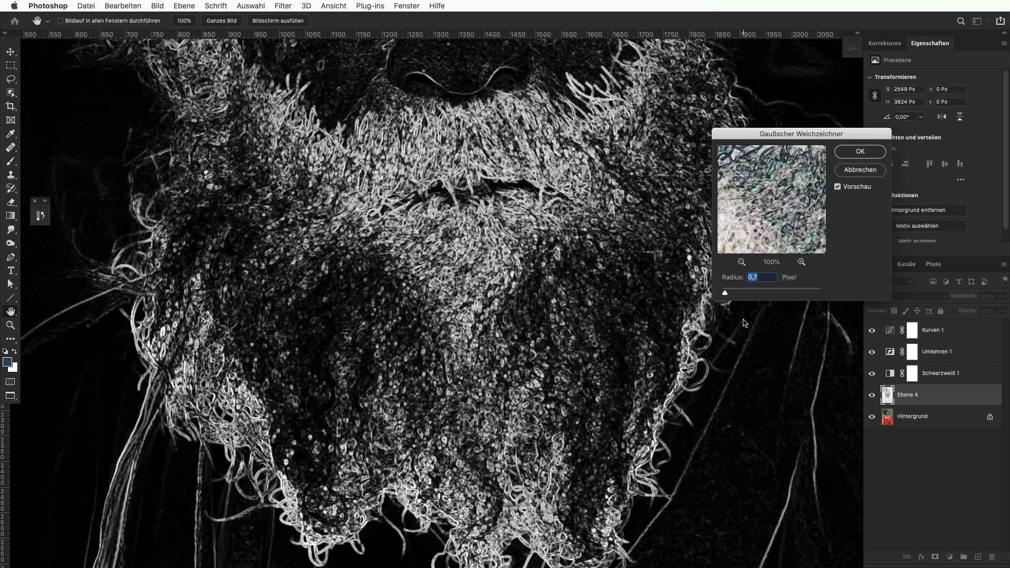
alt+click(574, 259)
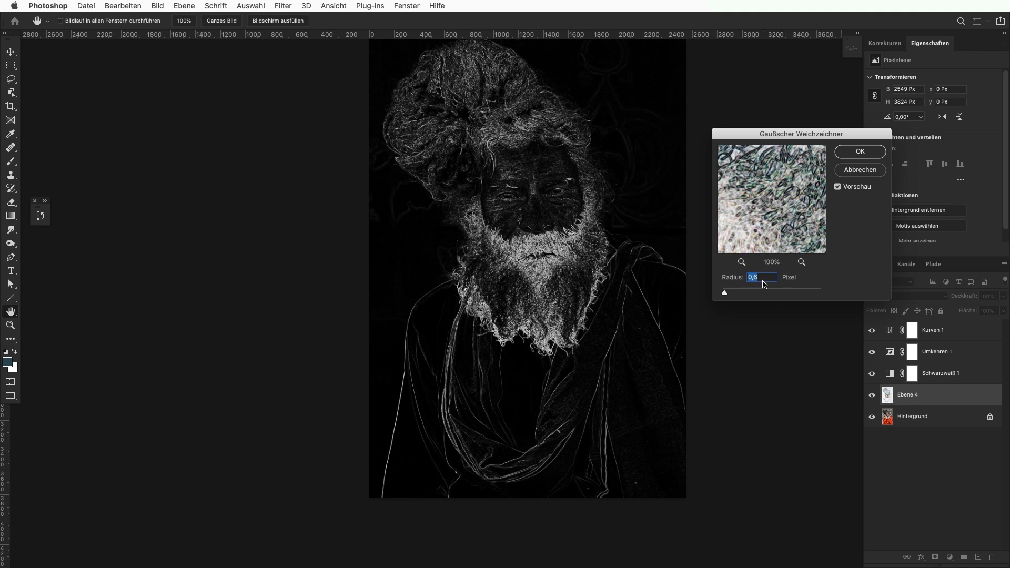
click(860, 152)
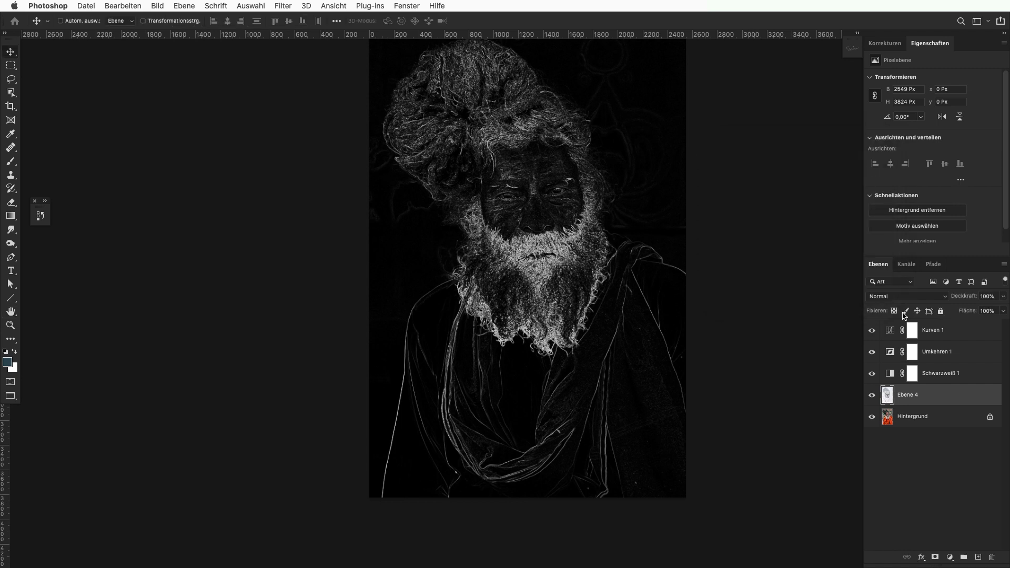
click(929, 468)
Load the RGB channel's brightness as a selection and create a new layer group.
drag(576, 243, 585, 265)
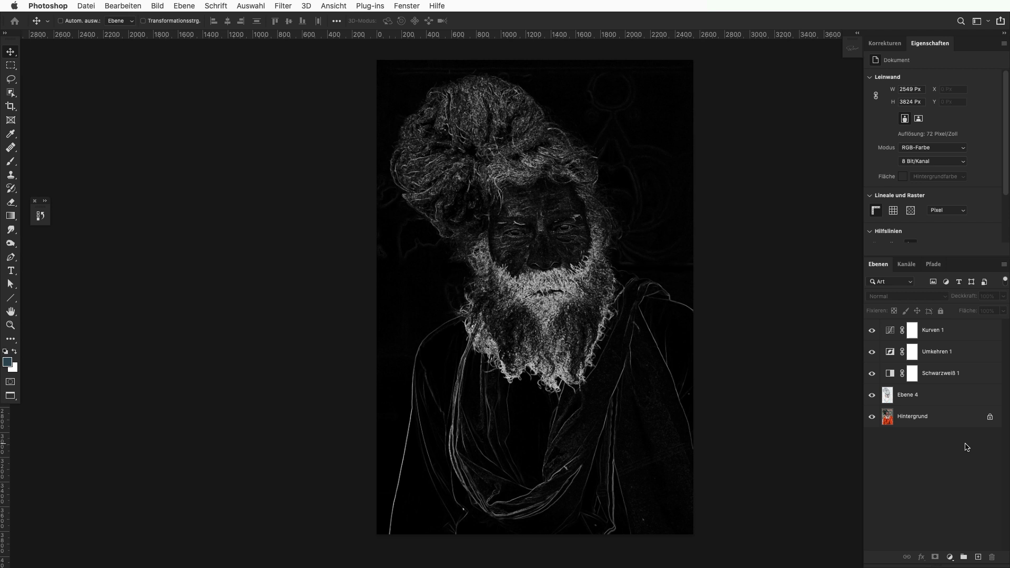
click(912, 267)
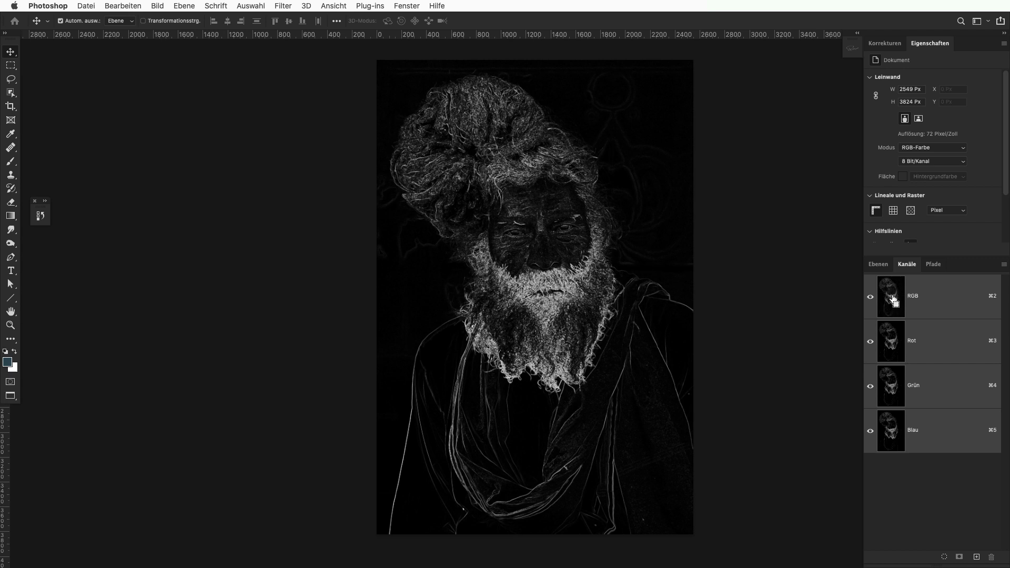
super+click(892, 298)
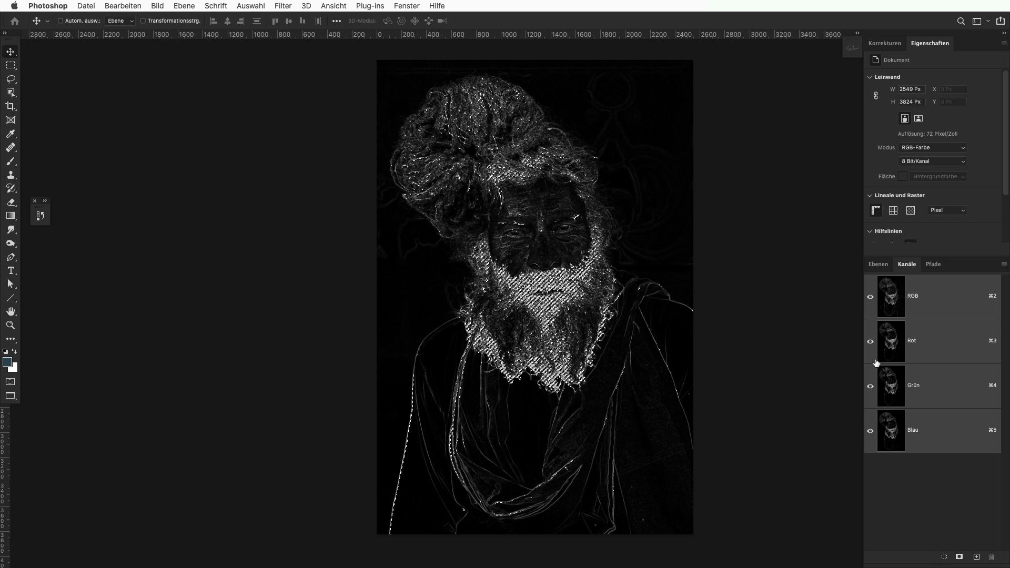
click(884, 268)
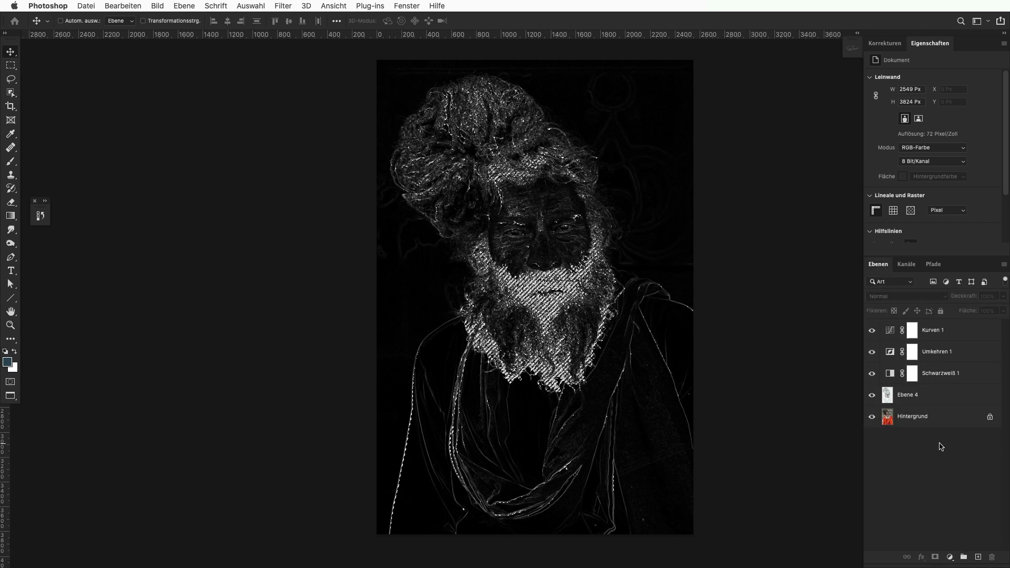
click(963, 556)
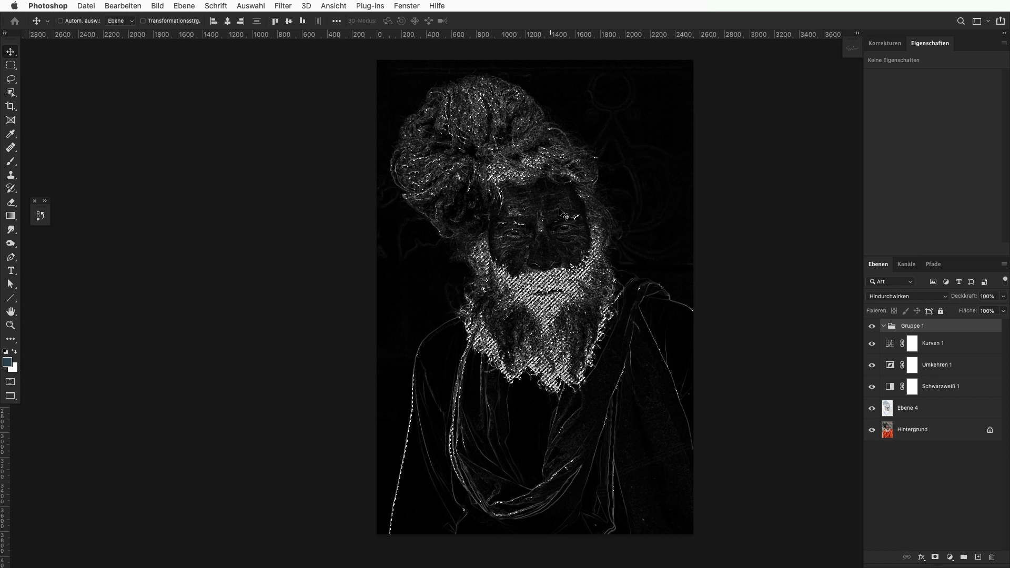
Add a layer mask to Gruppe 1 from the selection and hide the line layers.
click(934, 556)
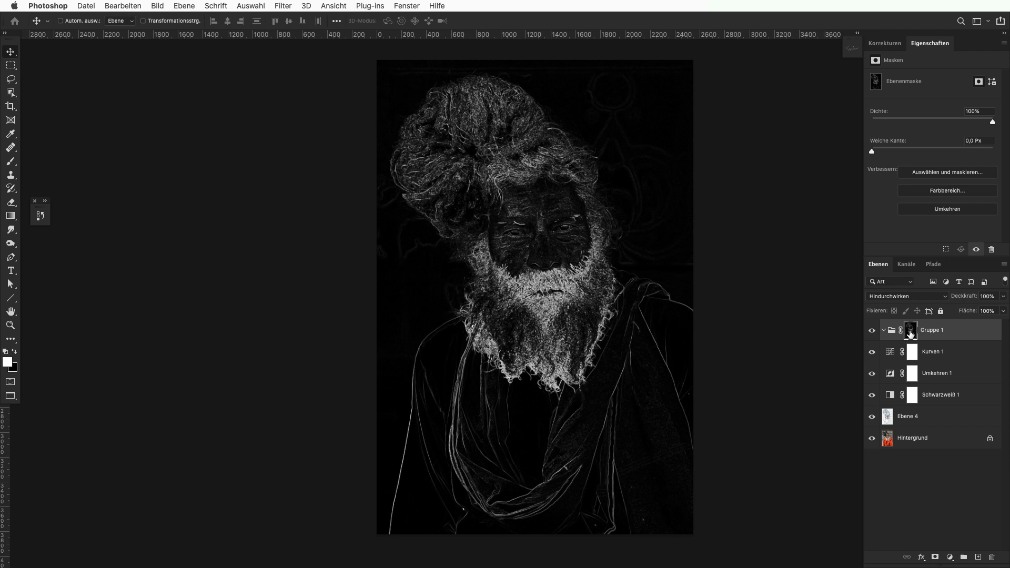
drag(872, 353, 873, 418)
click(885, 472)
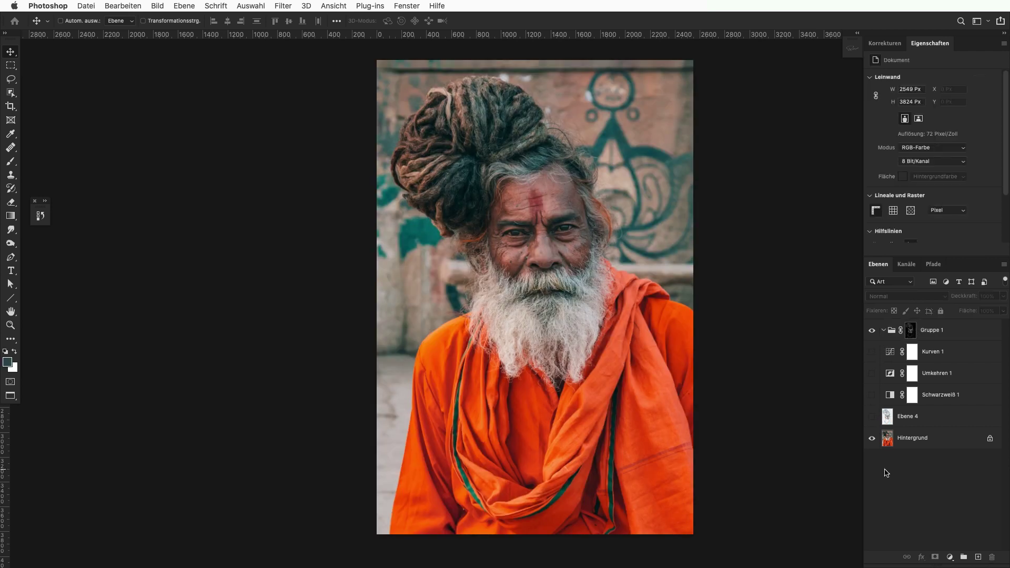
Duplicate Hintergrund and move the copy up above the line layers.
click(901, 445)
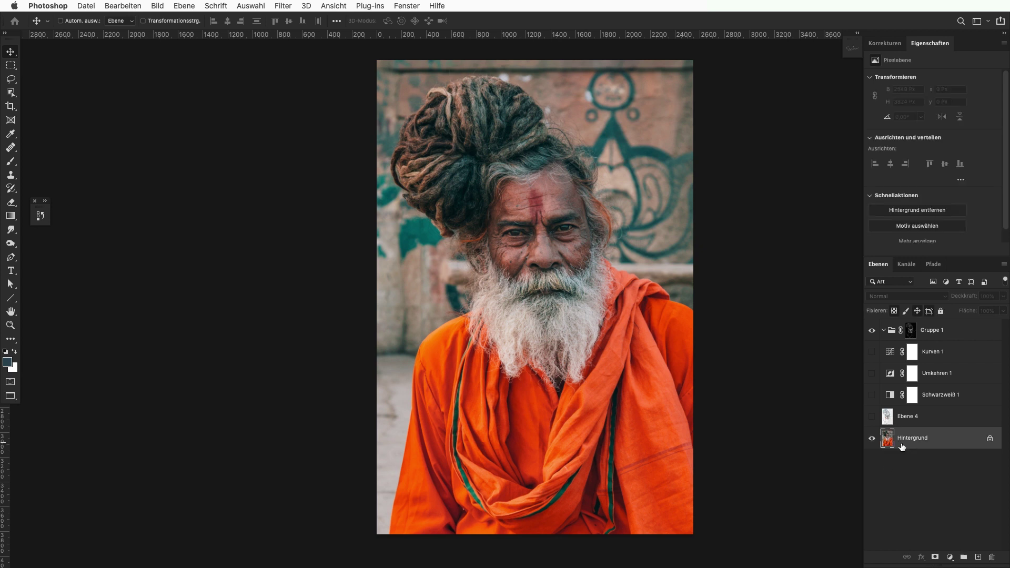
drag(888, 443, 977, 554)
drag(887, 437, 892, 332)
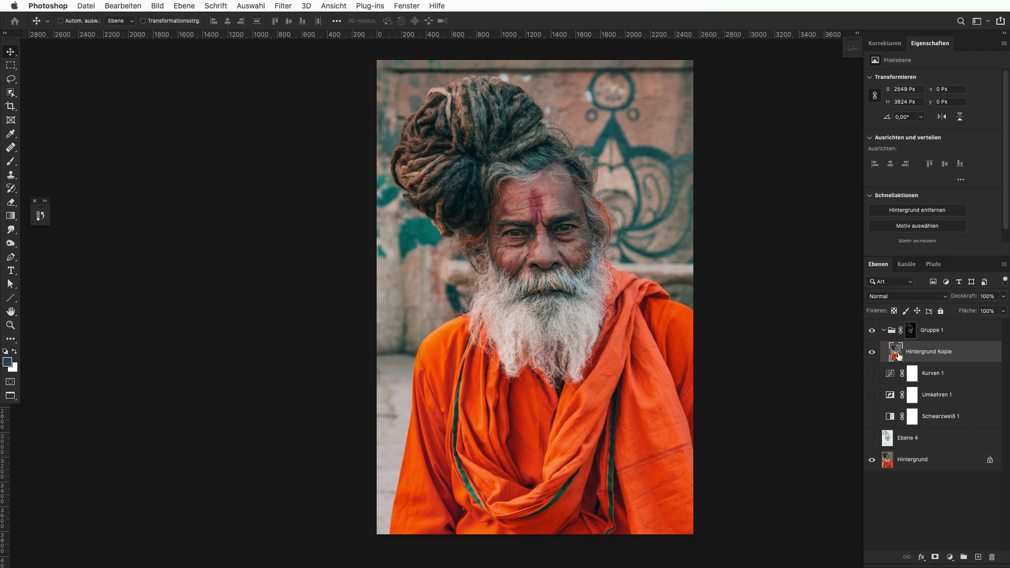
click(283, 6)
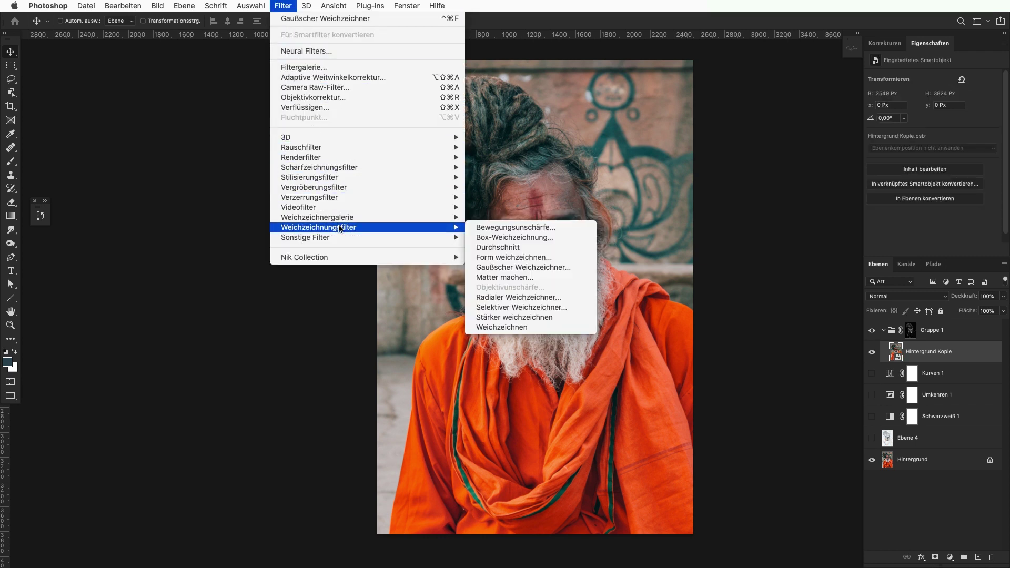
mouse_move(320, 167)
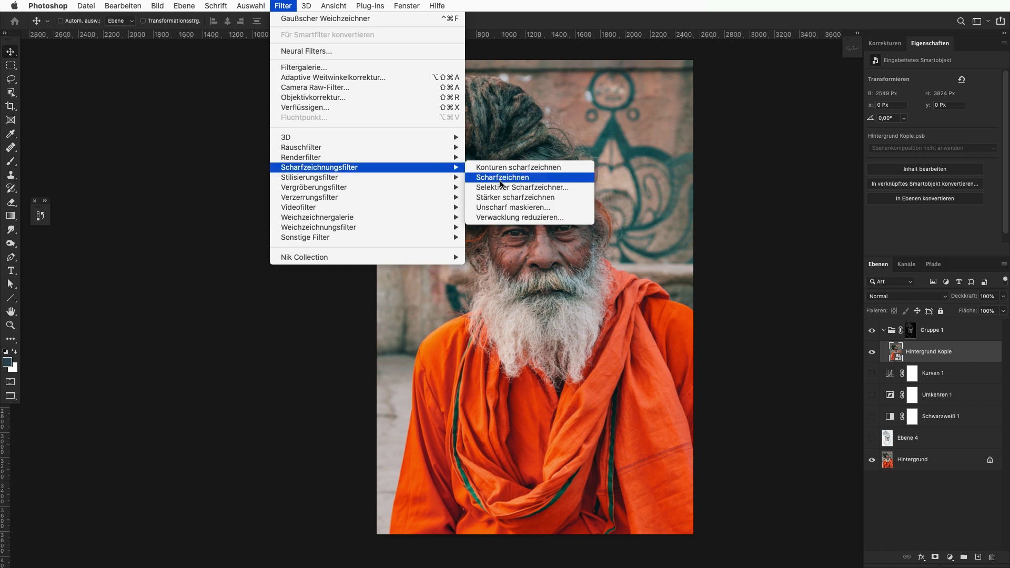
Set Unsharp Mask to a 5.7-pixel radius and an amount of about 125%.
click(516, 210)
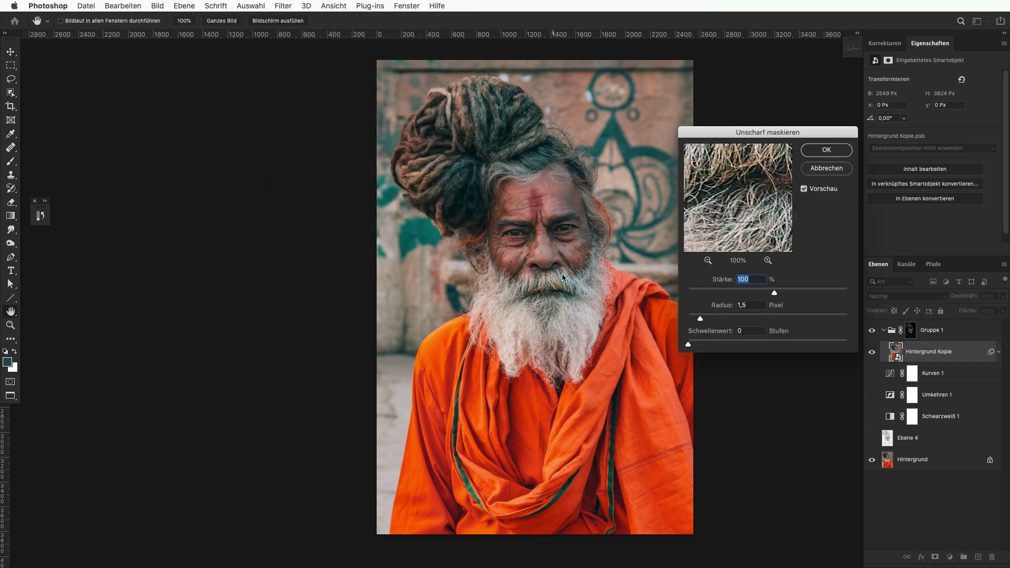
key(super+1)
super+click(580, 282)
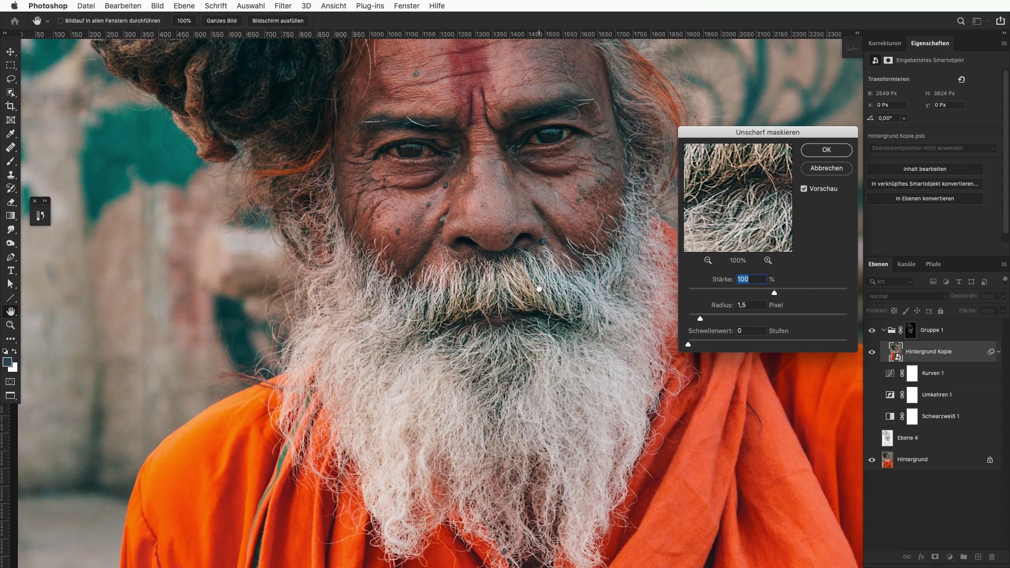
mouse_move(700, 319)
mouse_down()
mouse_move(763, 319)
mouse_move(803, 293)
mouse_move(829, 295)
mouse_up()
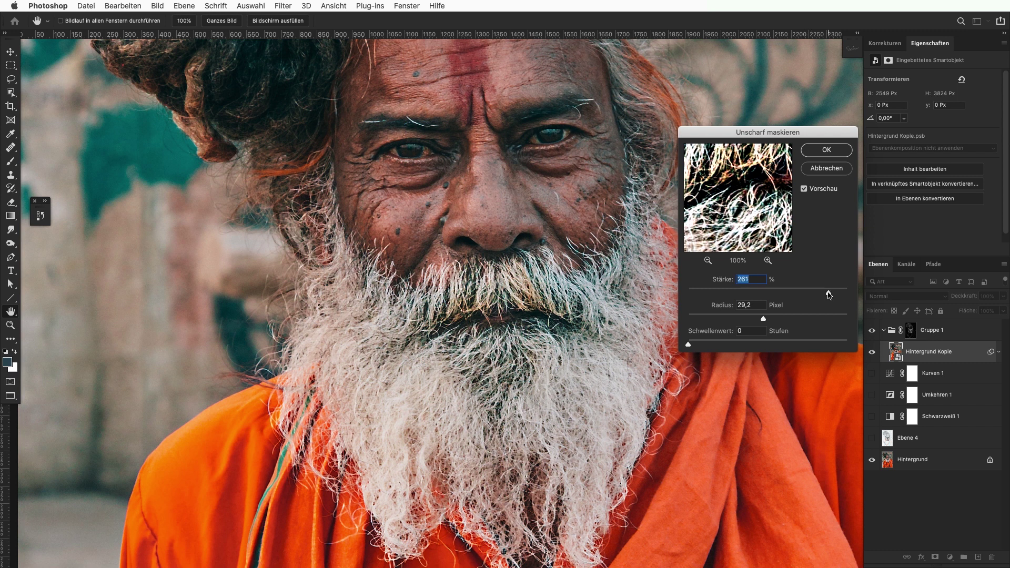
scroll(465, 326, down, 5)
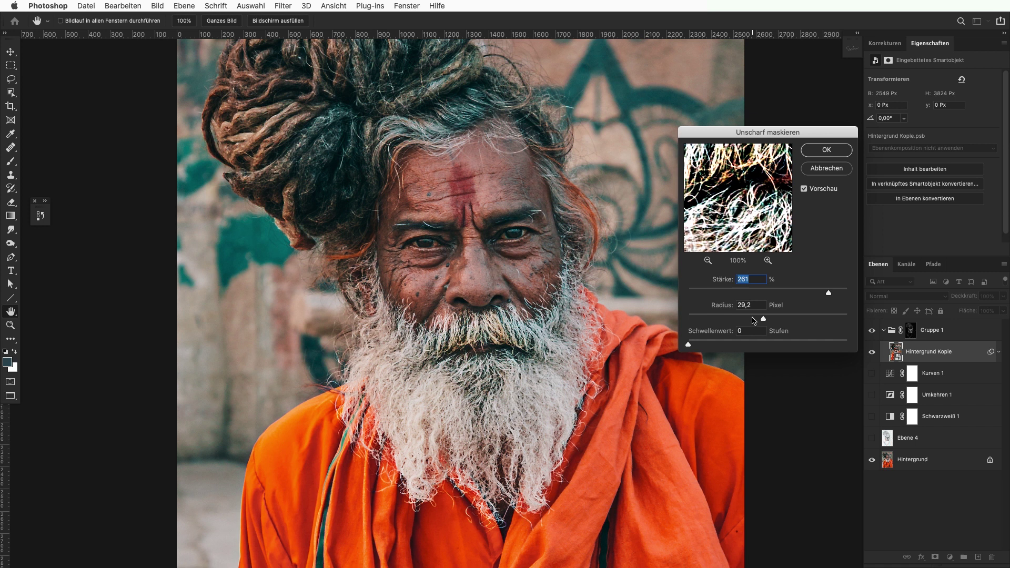
drag(752, 318, 734, 319)
drag(794, 292, 785, 293)
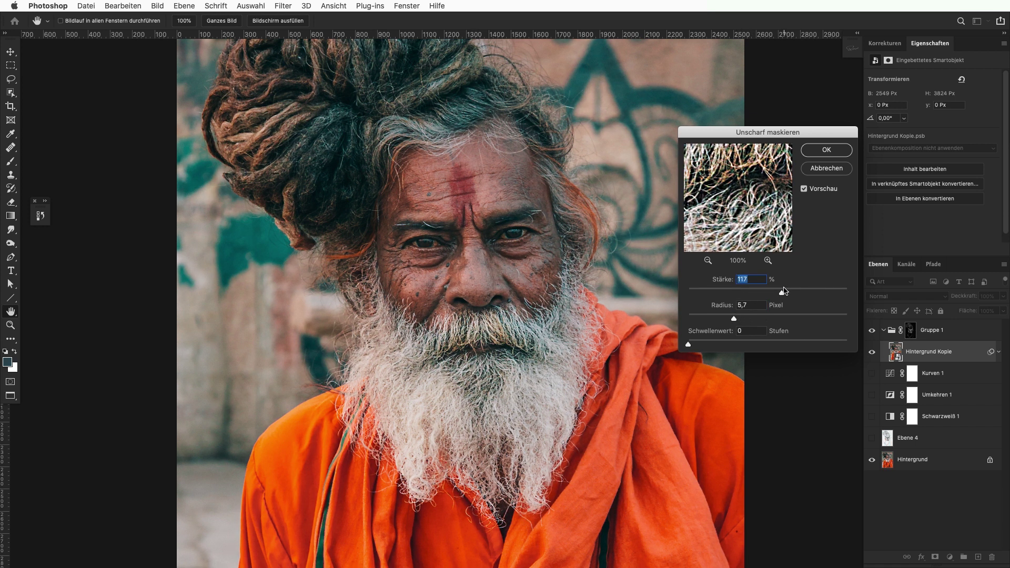
Compare the sharpening preview on and off, apply it, and disable the group mask to compare.
click(825, 192)
click(831, 193)
click(830, 192)
click(832, 192)
click(828, 150)
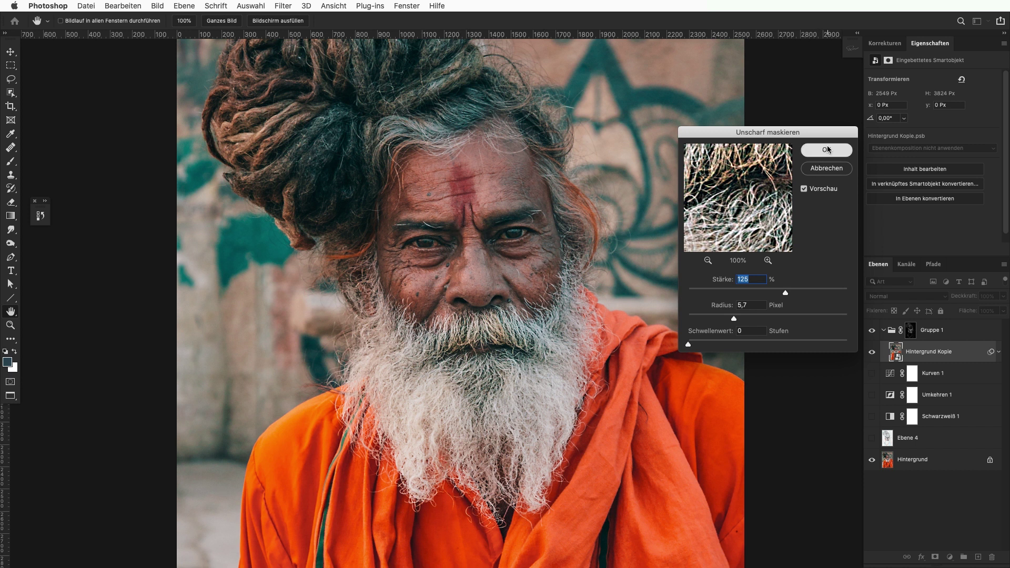
shift+click(913, 332)
shift+click(912, 331)
shift+click(913, 334)
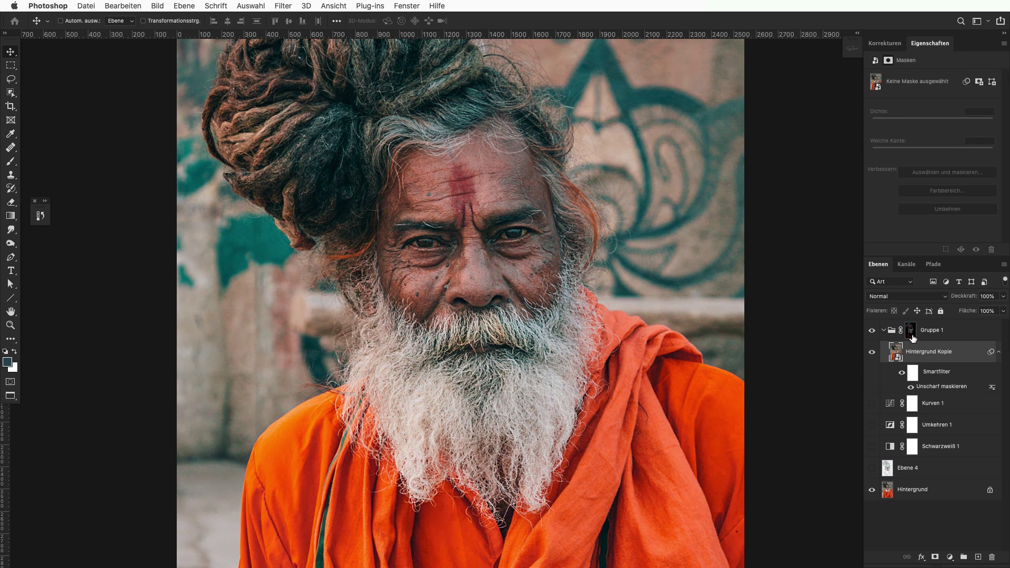
shift+click(914, 334)
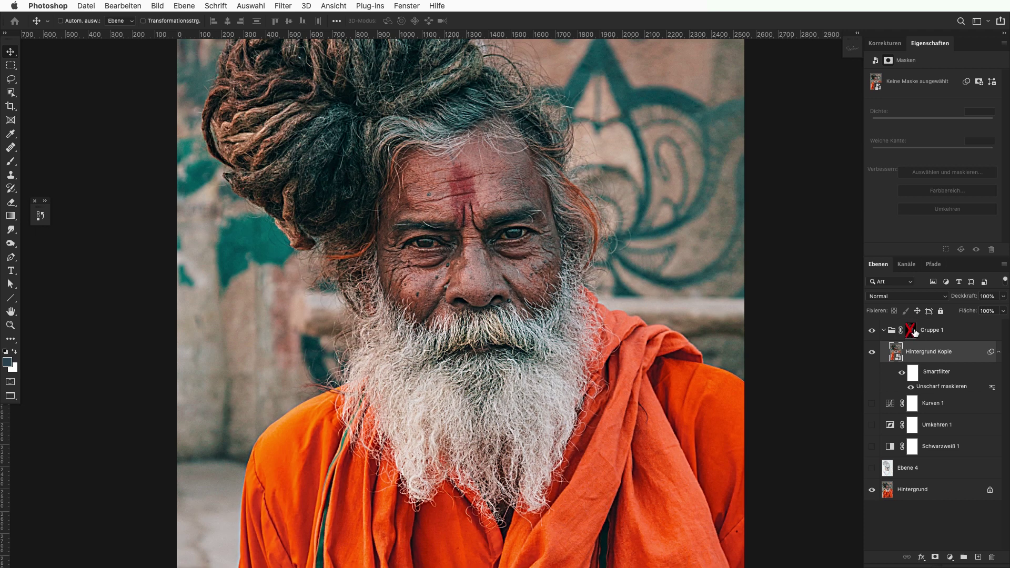
shift+click(912, 335)
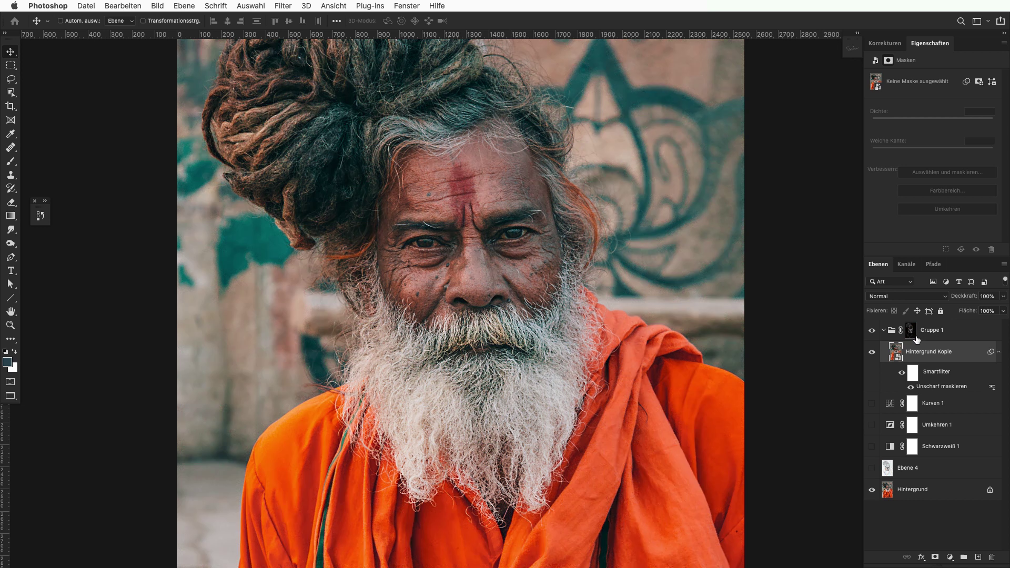
click(873, 353)
click(874, 355)
click(872, 353)
click(874, 356)
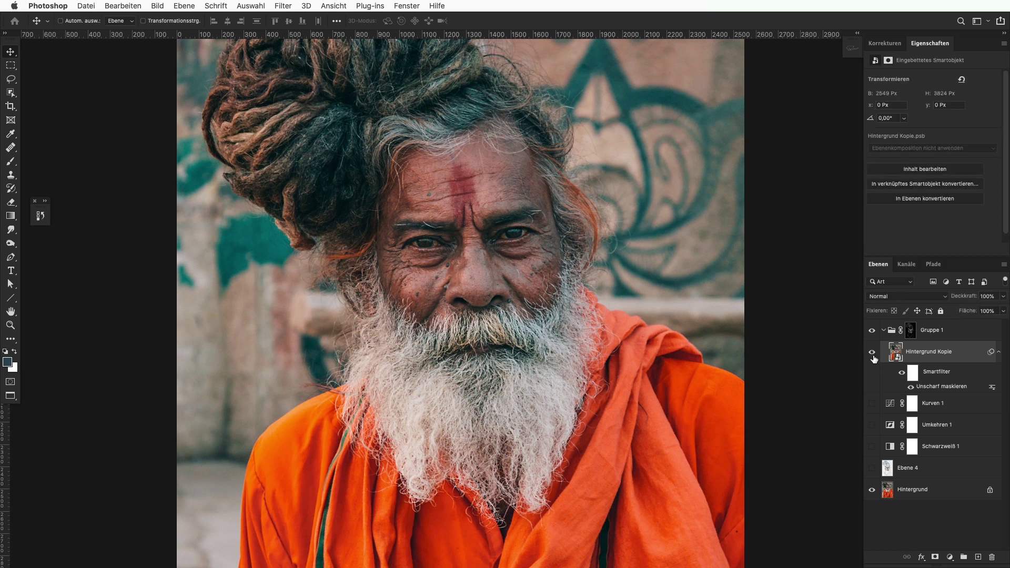
click(874, 358)
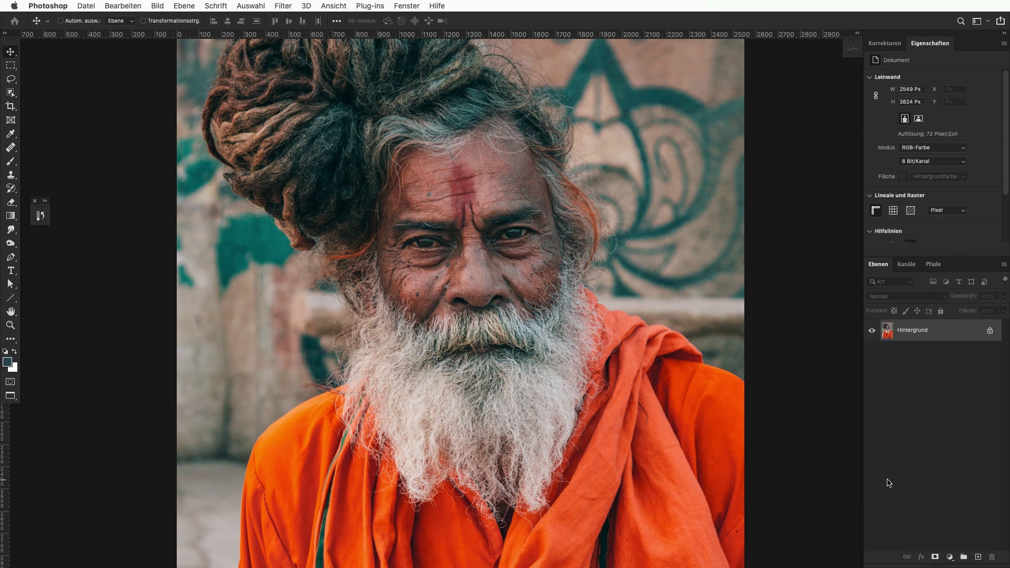
Duplicate the background and apply Find Edges to the copy.
drag(957, 336, 978, 556)
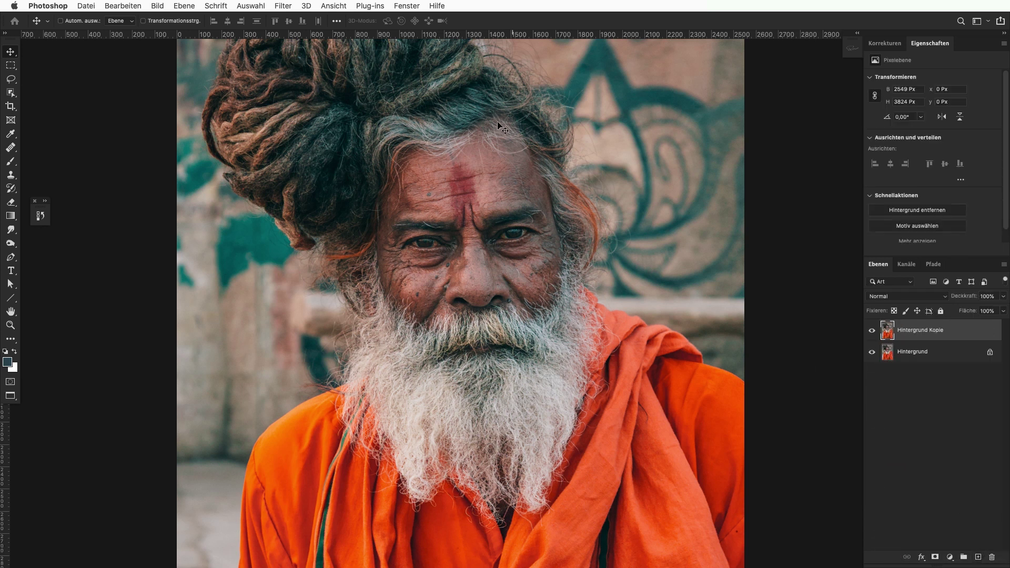
click(285, 8)
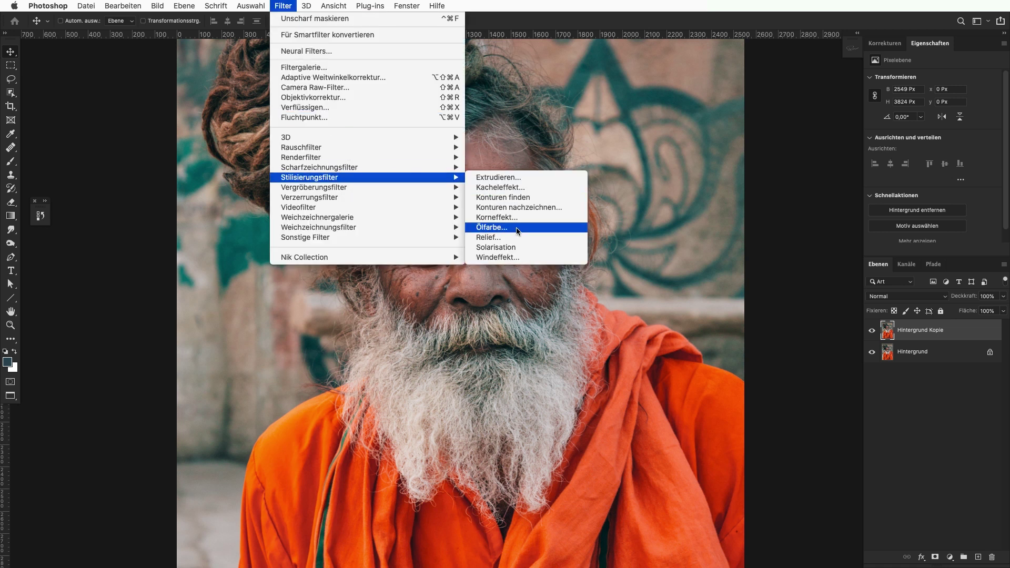
click(546, 198)
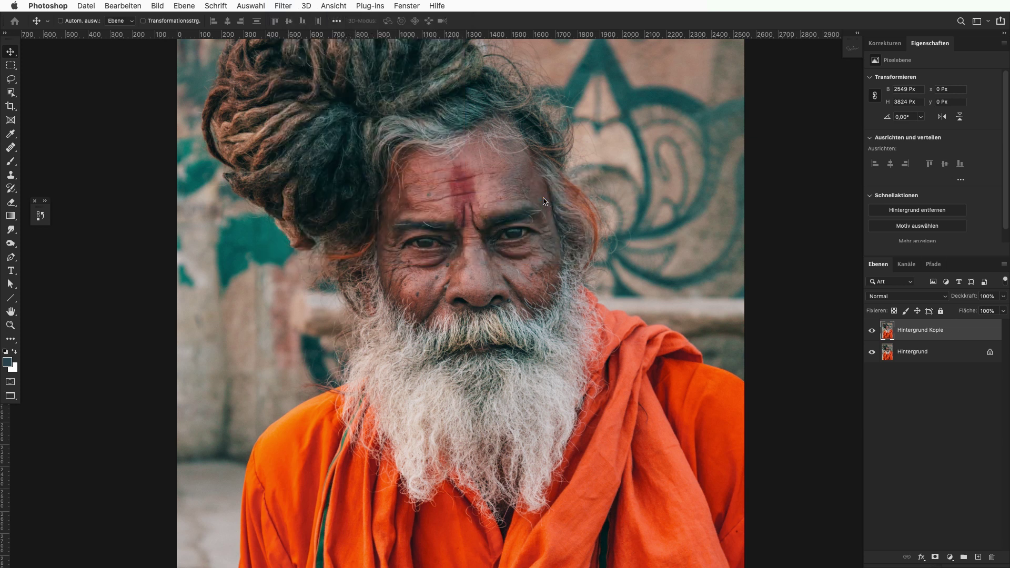
Add Invert and Black & White adjustment layers above the edge copy.
click(891, 42)
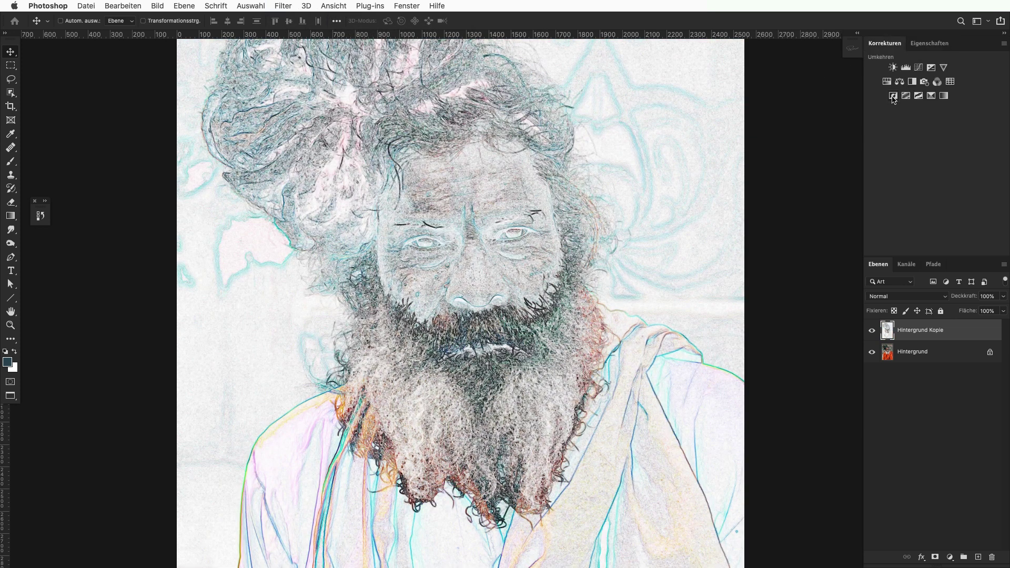
click(892, 96)
click(884, 44)
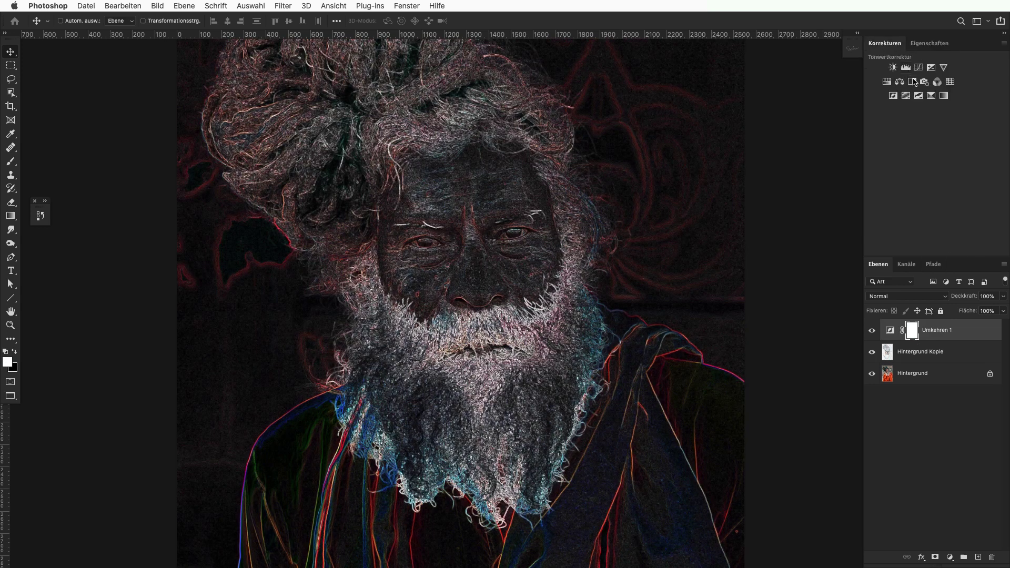
click(912, 82)
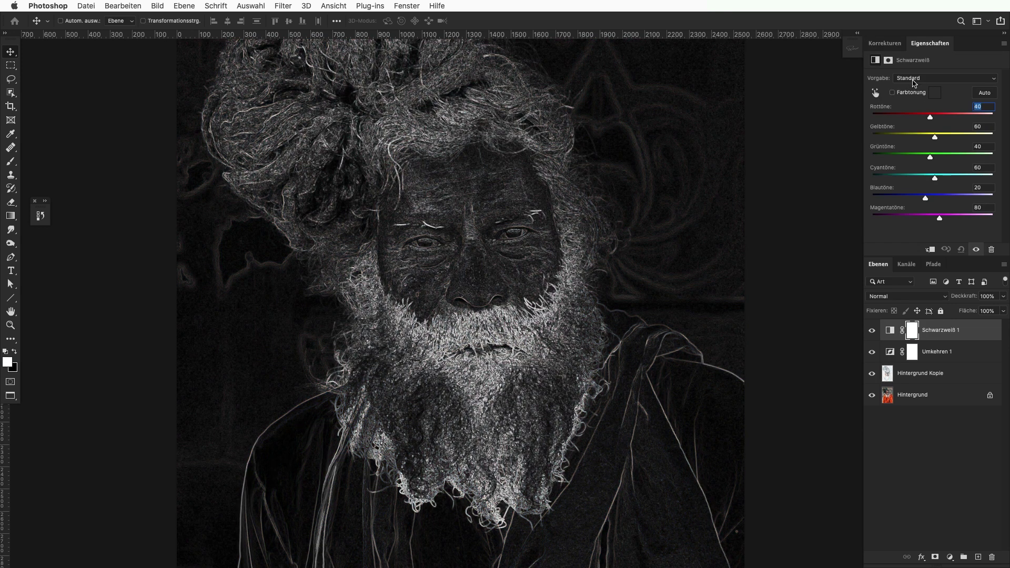
Add a Curves adjustment that darkens the shadows and lifts the upper point.
click(888, 45)
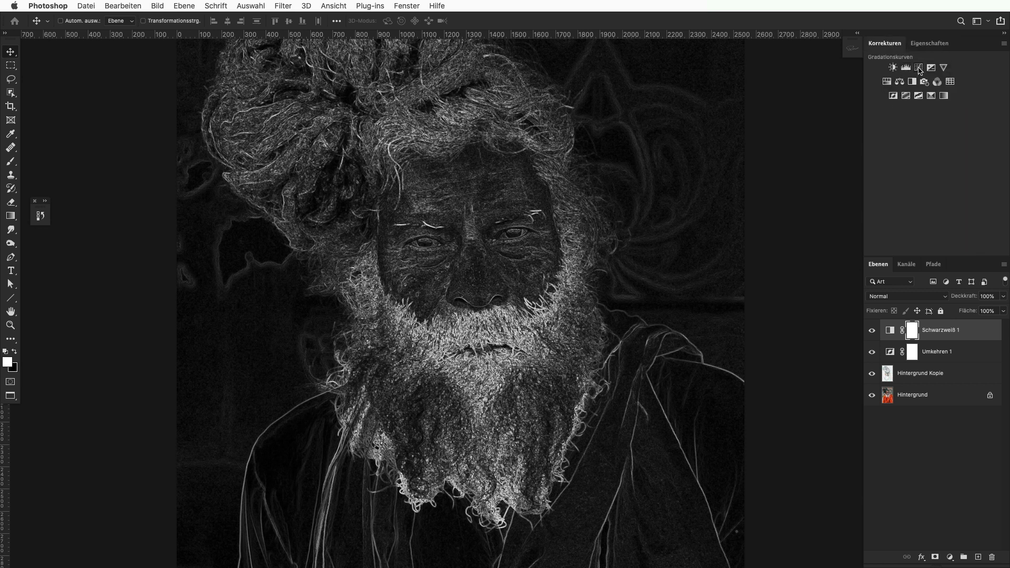
click(918, 68)
drag(905, 188, 912, 192)
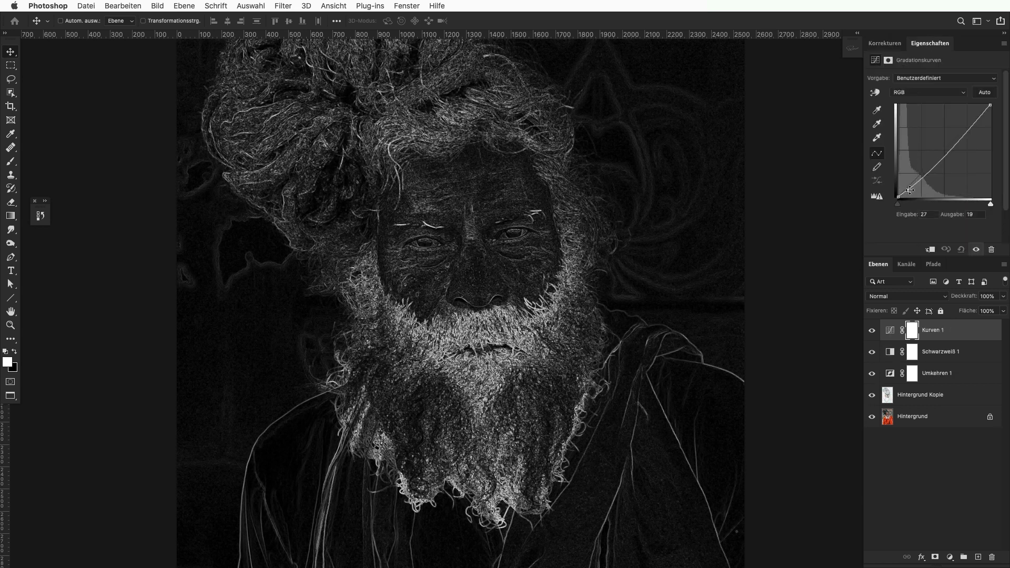
drag(966, 149, 957, 145)
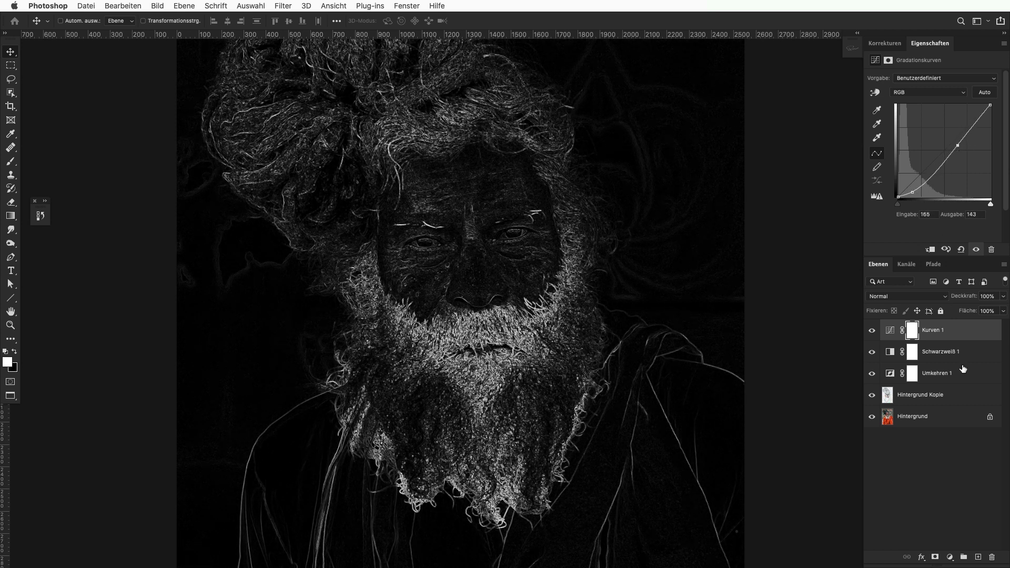
click(949, 396)
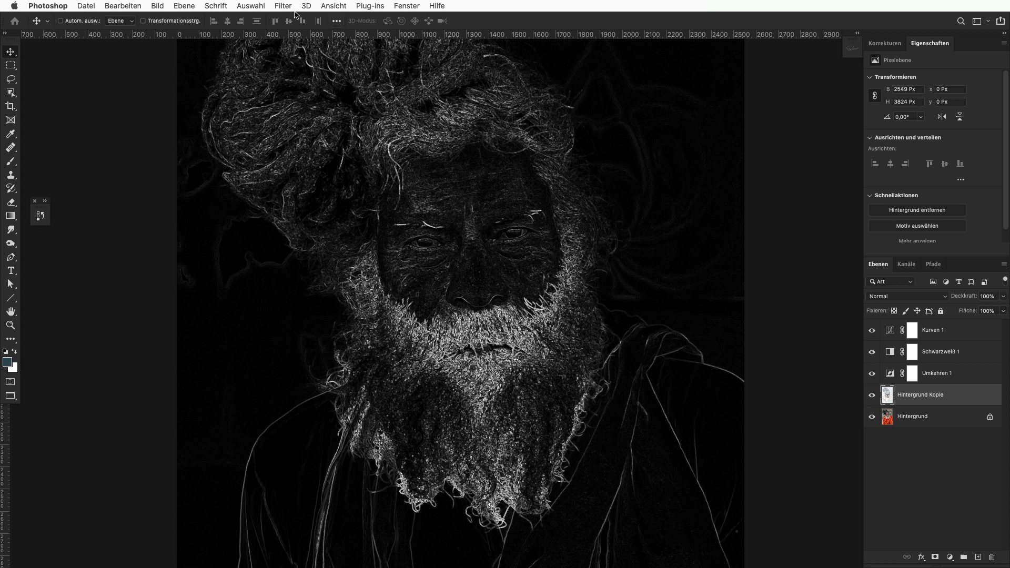
Blur Hintergrund Kopie with a 0.6-pixel Gaussian Blur and show the Channels panel.
click(288, 8)
mouse_move(318, 227)
click(539, 268)
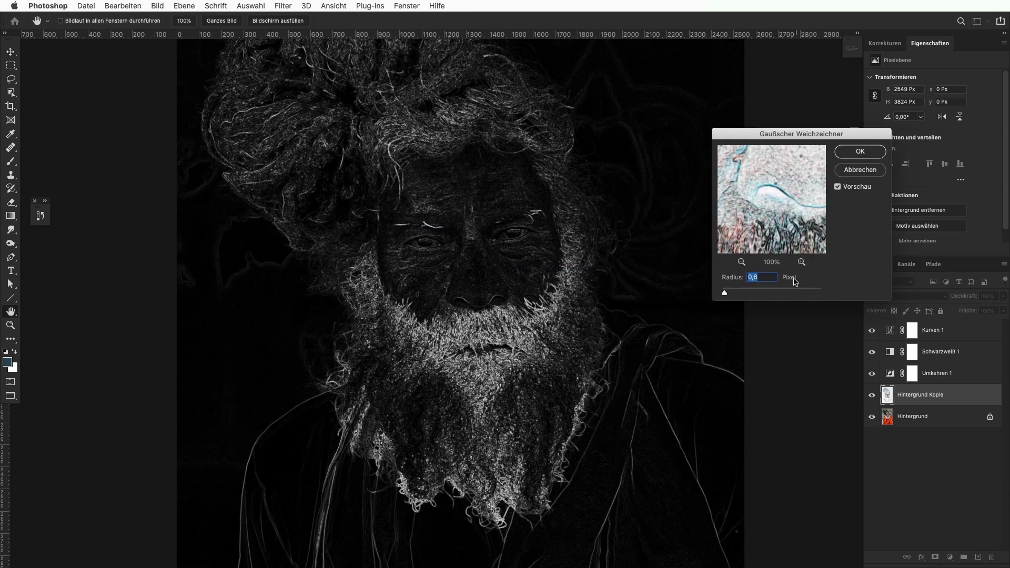
click(861, 151)
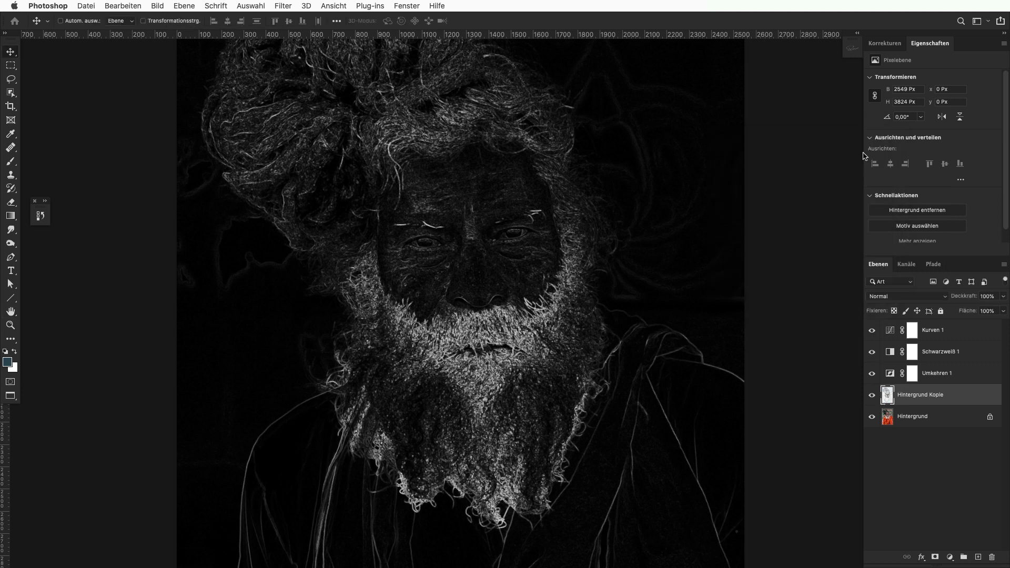
click(906, 264)
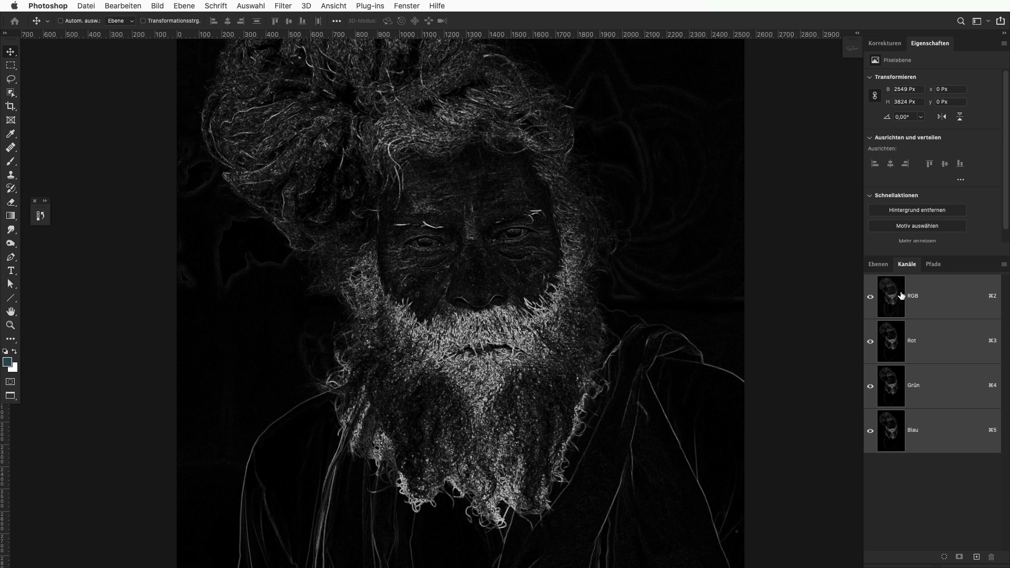
Mask a copy of the background photo with the RGB brightness selection and hide the upper layers.
super+click(888, 297)
click(878, 264)
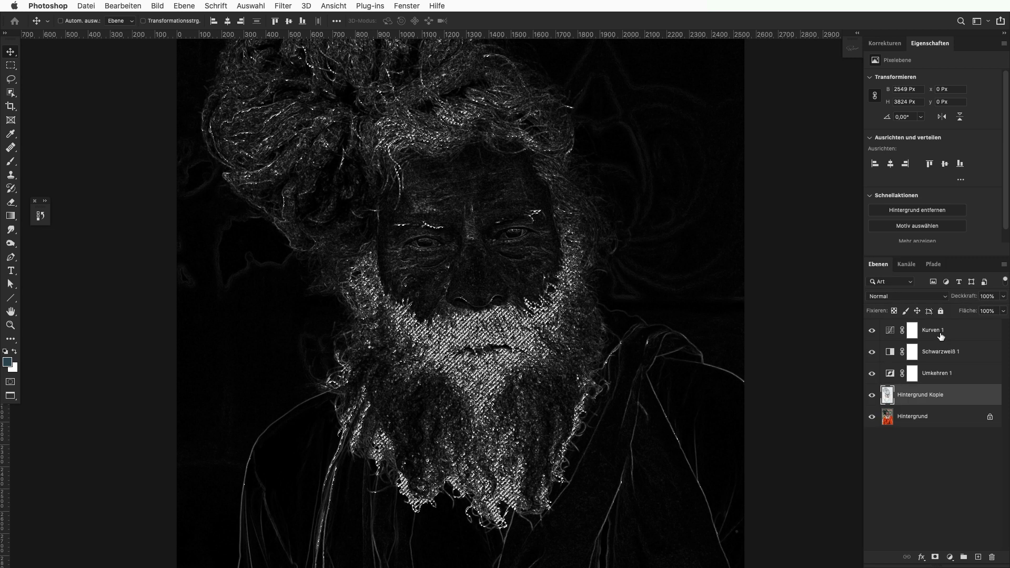
click(947, 556)
drag(964, 421, 978, 555)
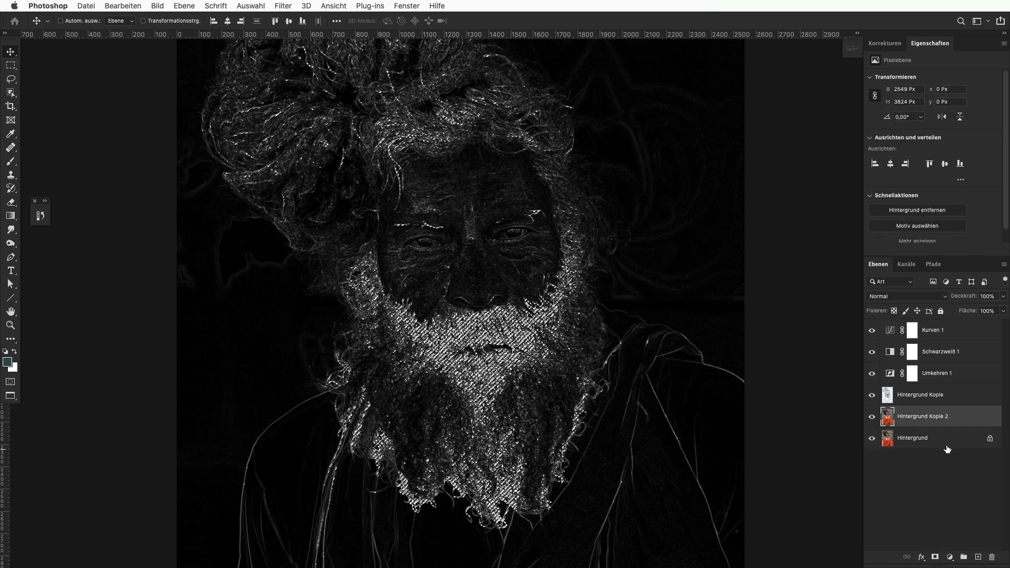
click(934, 556)
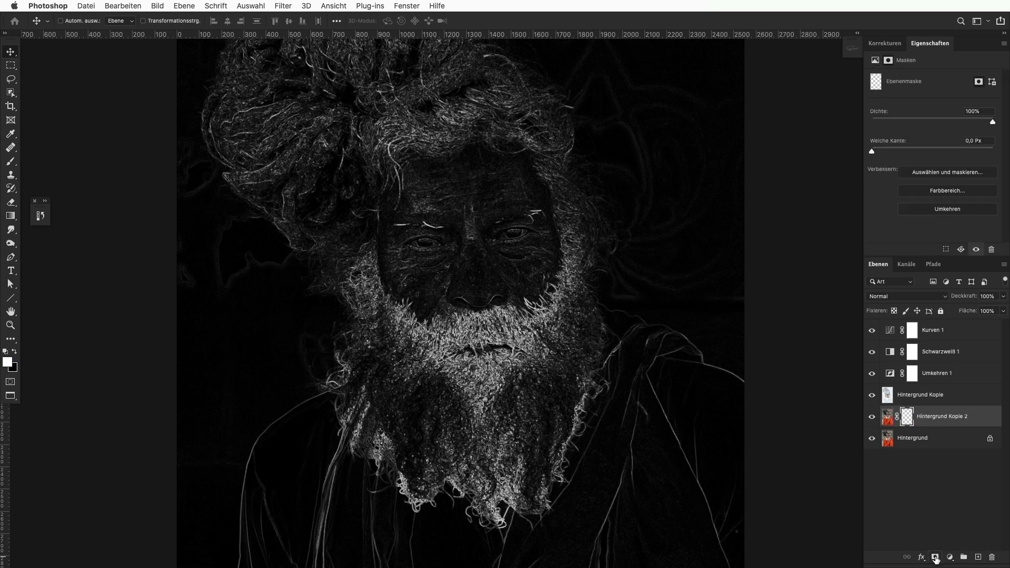
drag(877, 392, 872, 332)
click(889, 418)
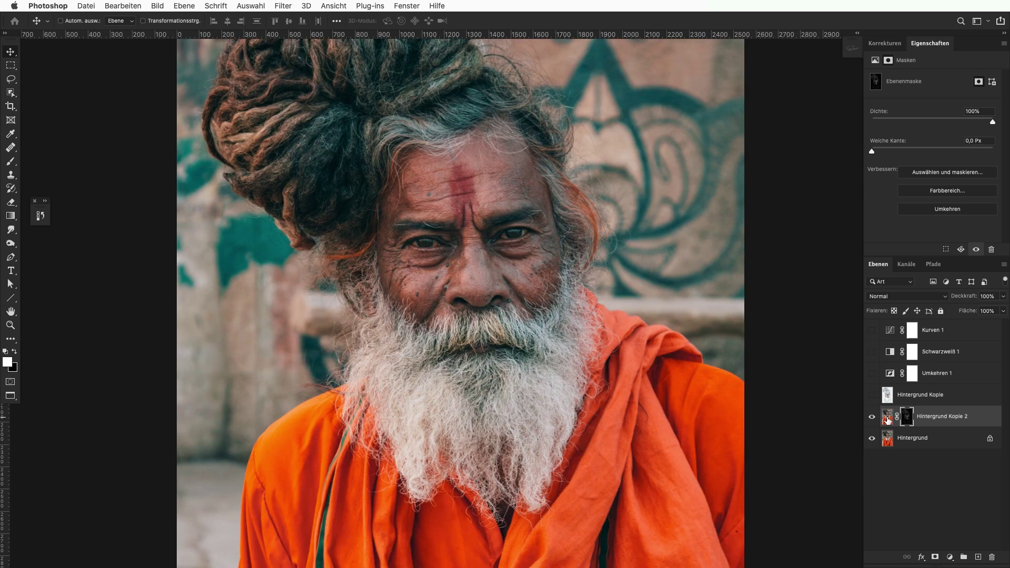
Apply Unsharp Mask to the masked copy, compare it with the mask off, then delete the extra layers.
click(284, 6)
mouse_move(318, 167)
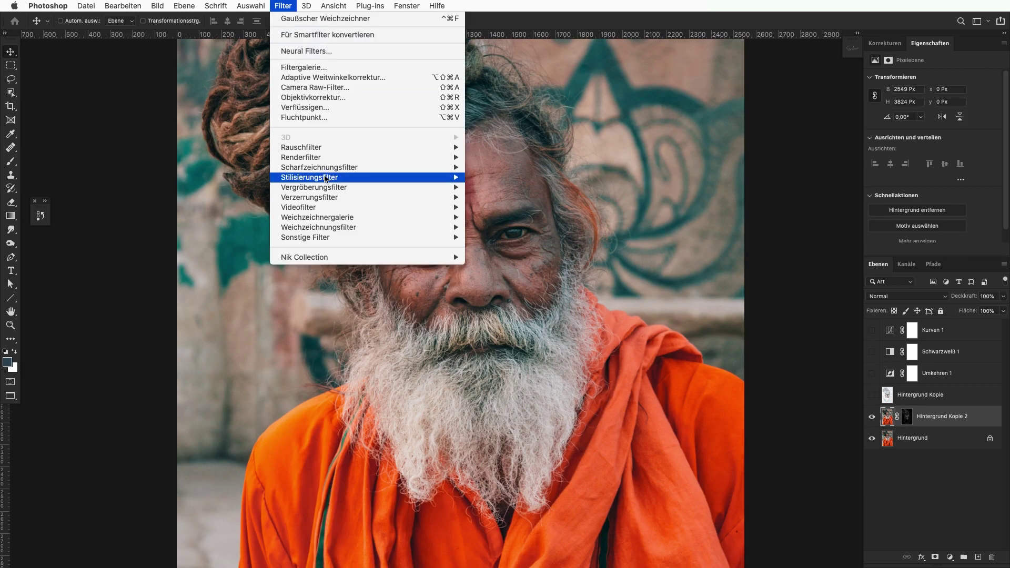
click(513, 207)
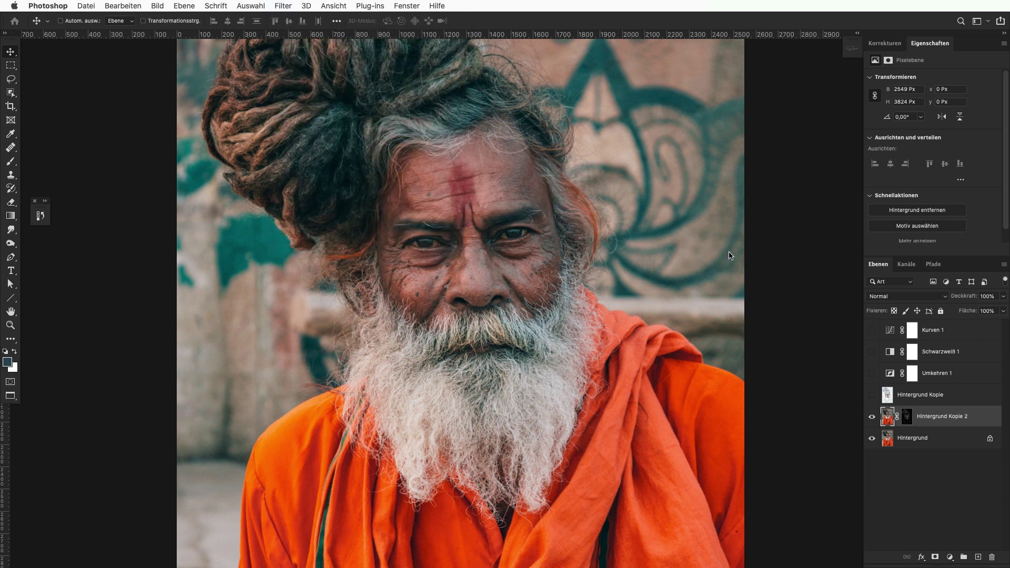
click(826, 150)
shift+click(907, 420)
shift+click(908, 421)
shift+click(909, 422)
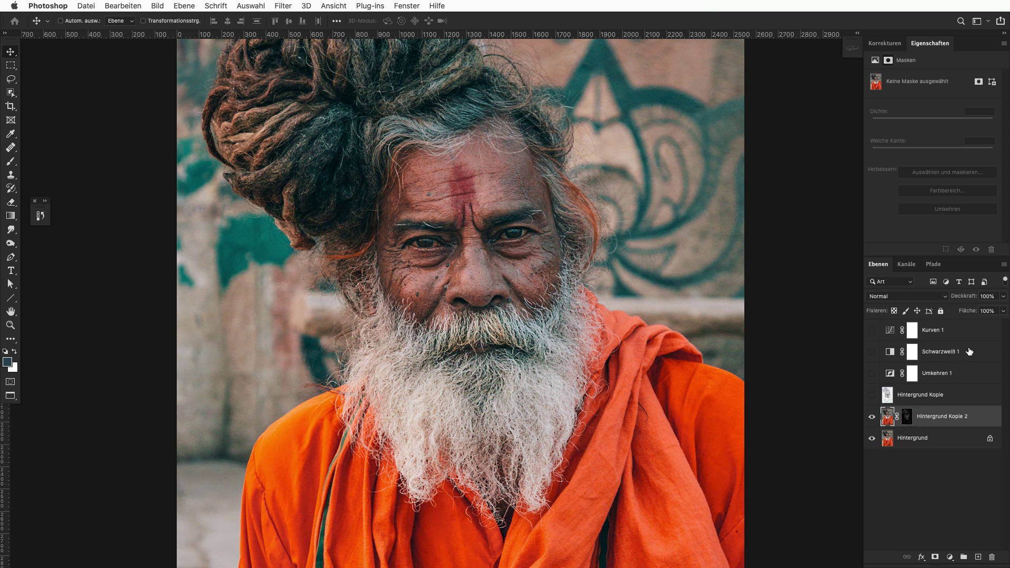
shift+click(960, 335)
key(BackSpace)
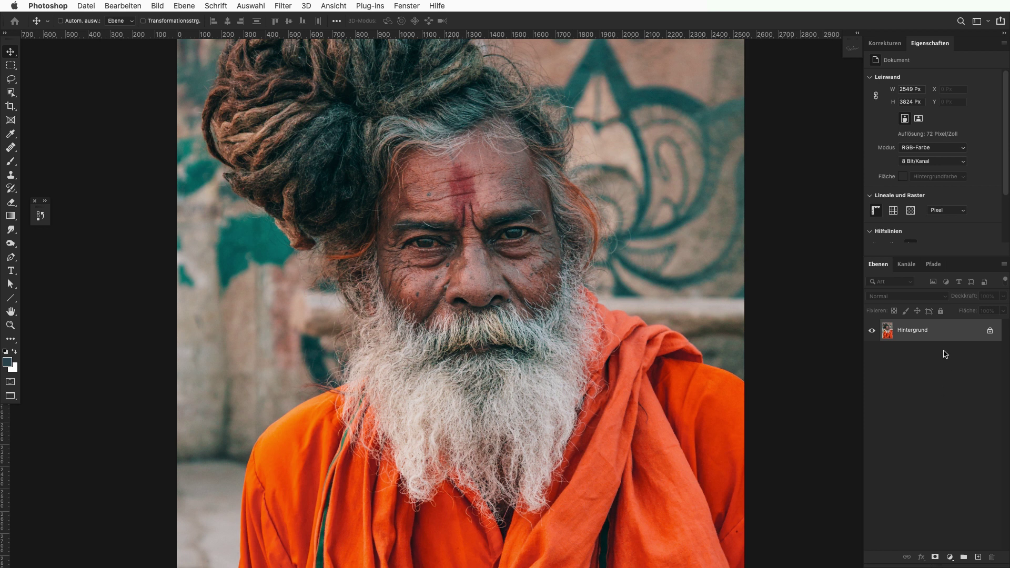
Convert a duplicate of the background photo to a smart object and apply Konturen finden.
drag(920, 342, 977, 556)
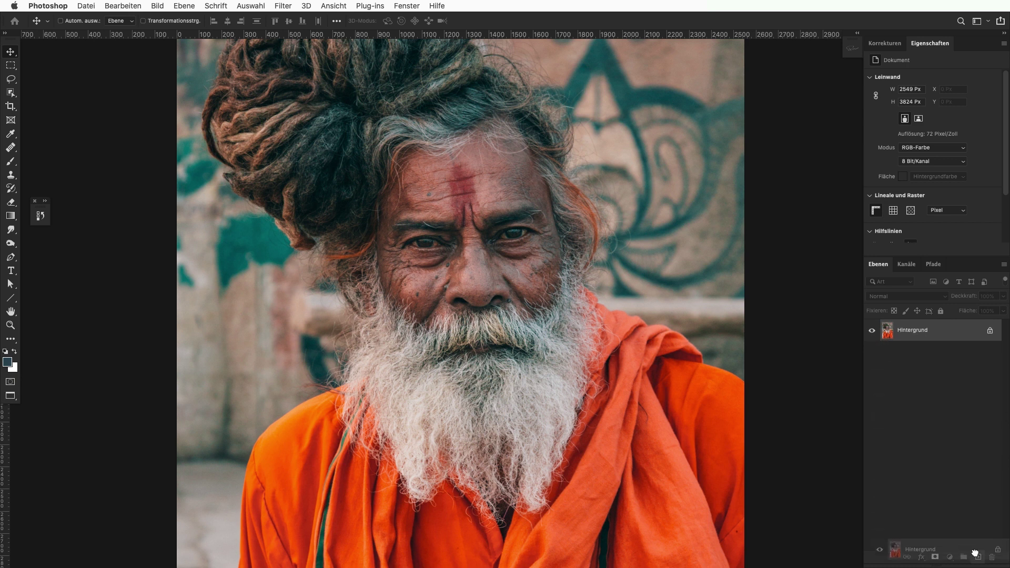
right_click(984, 330)
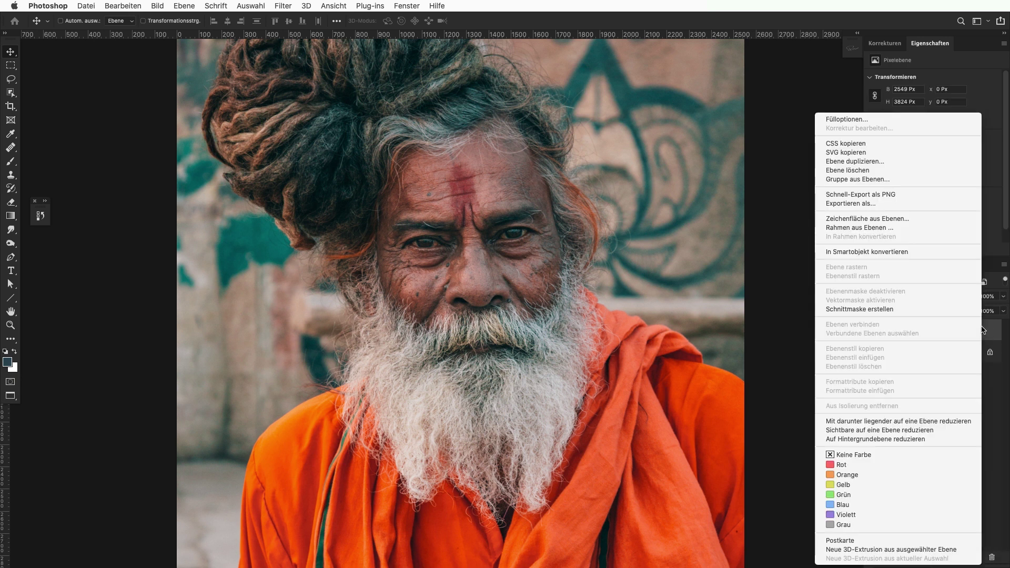
click(914, 253)
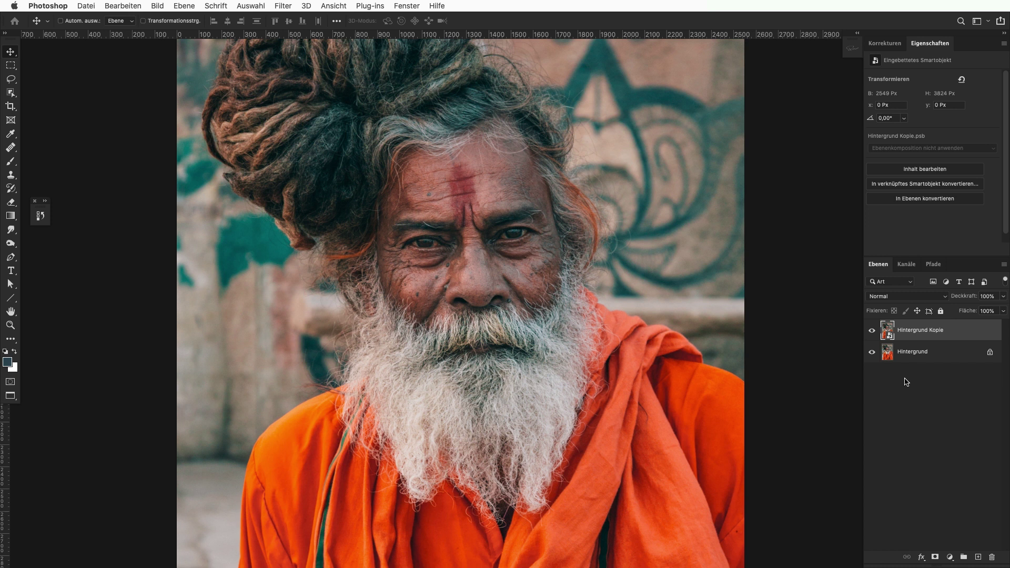
click(287, 7)
mouse_move(316, 177)
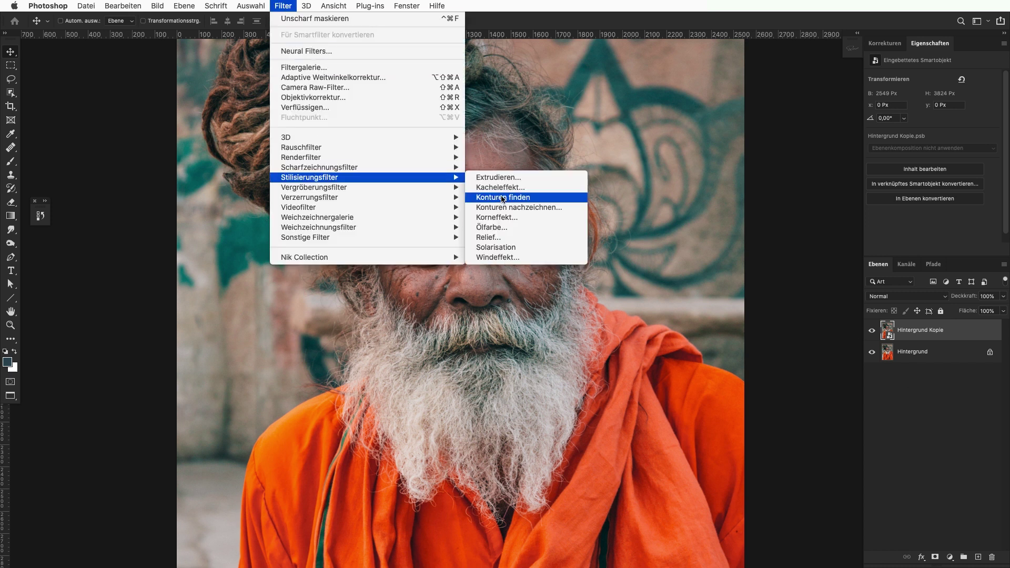
click(502, 198)
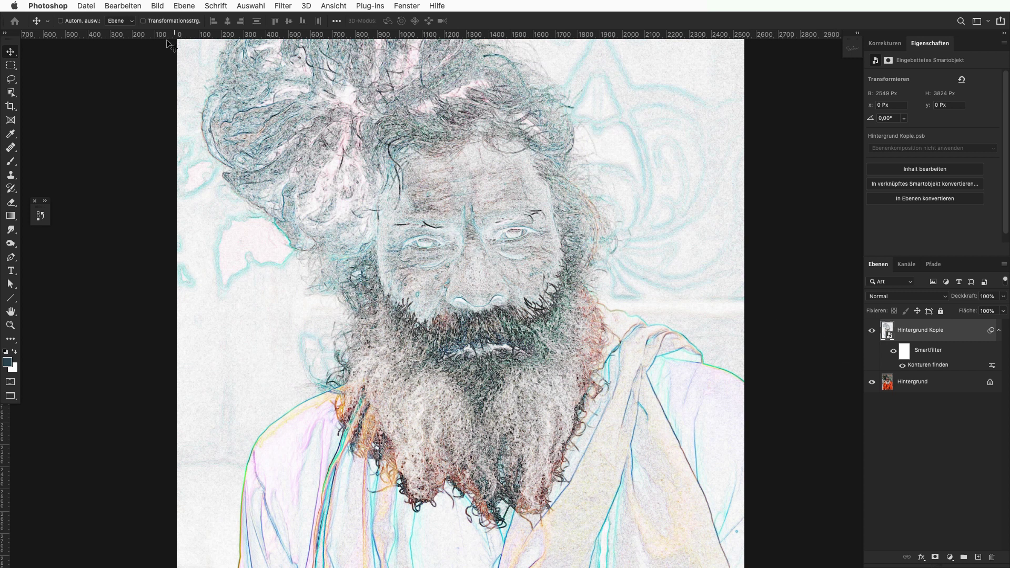
click(156, 7)
mouse_move(215, 34)
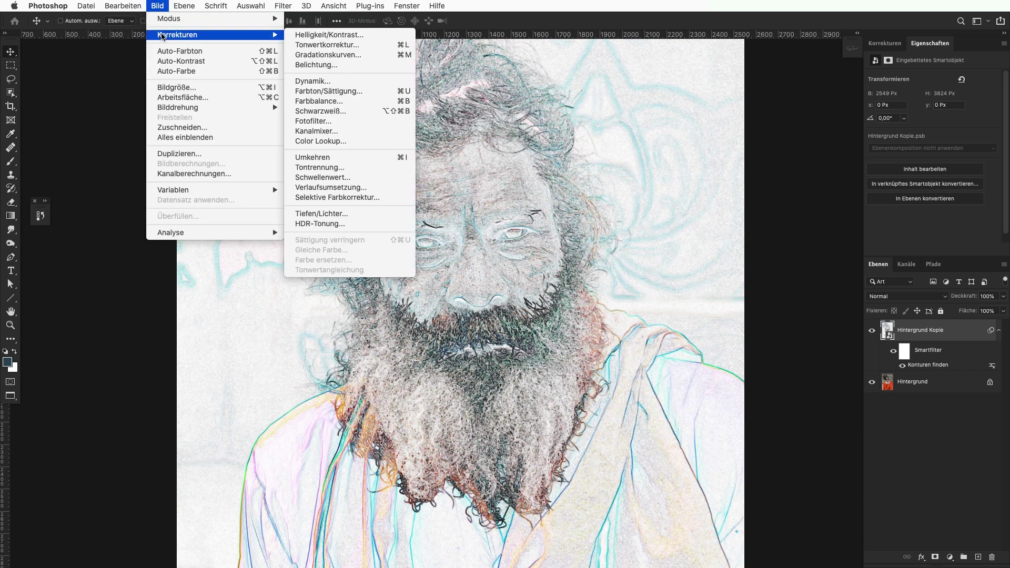
Invert the edge sketch and convert it to Schwarzweiß as smart filters.
click(359, 159)
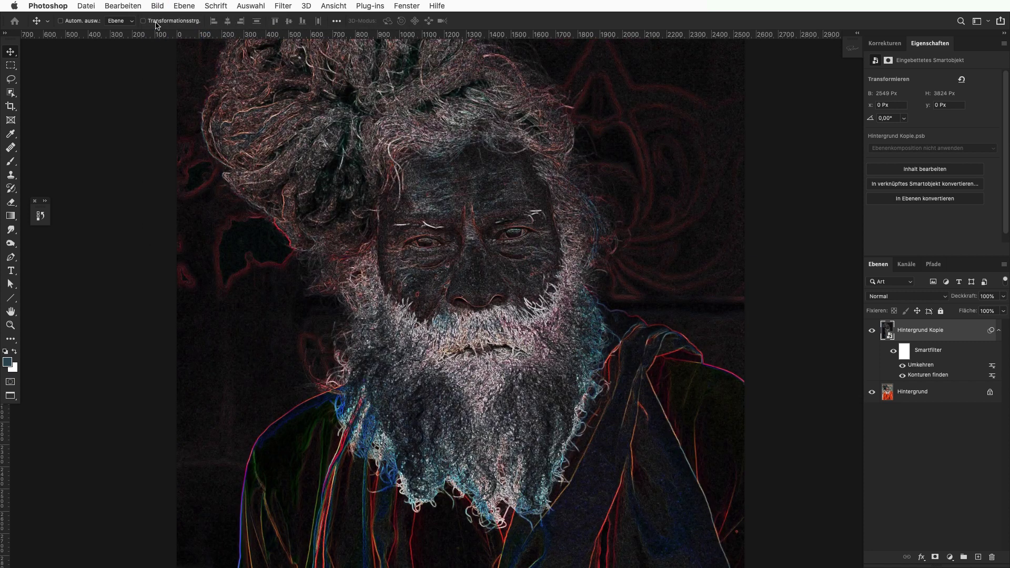
click(157, 6)
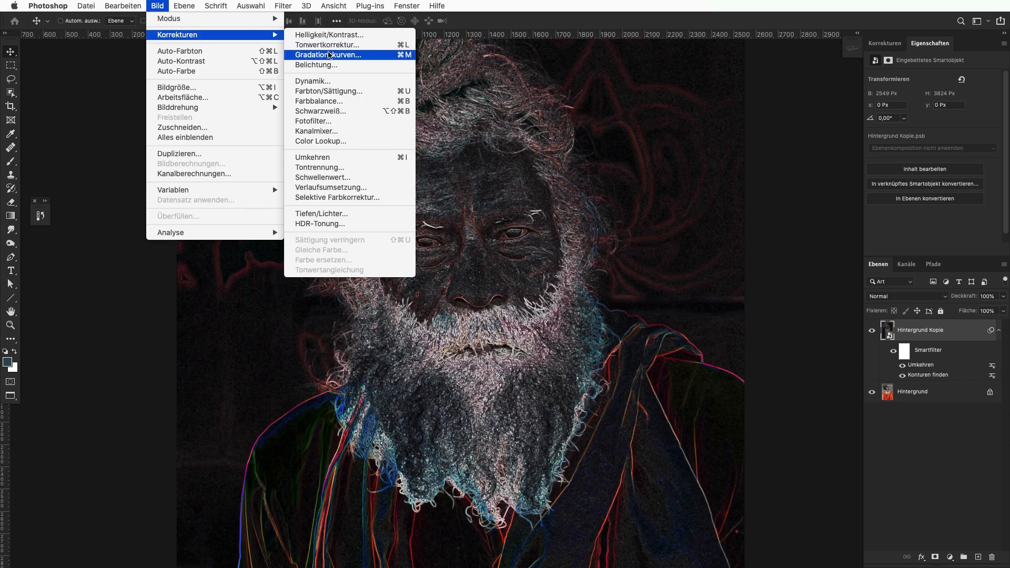
click(343, 111)
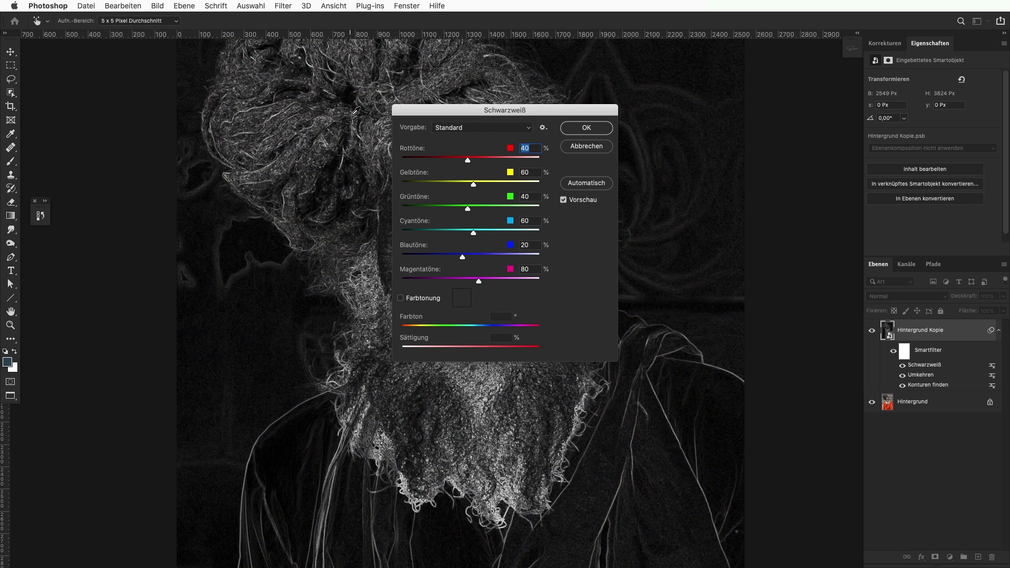
click(588, 128)
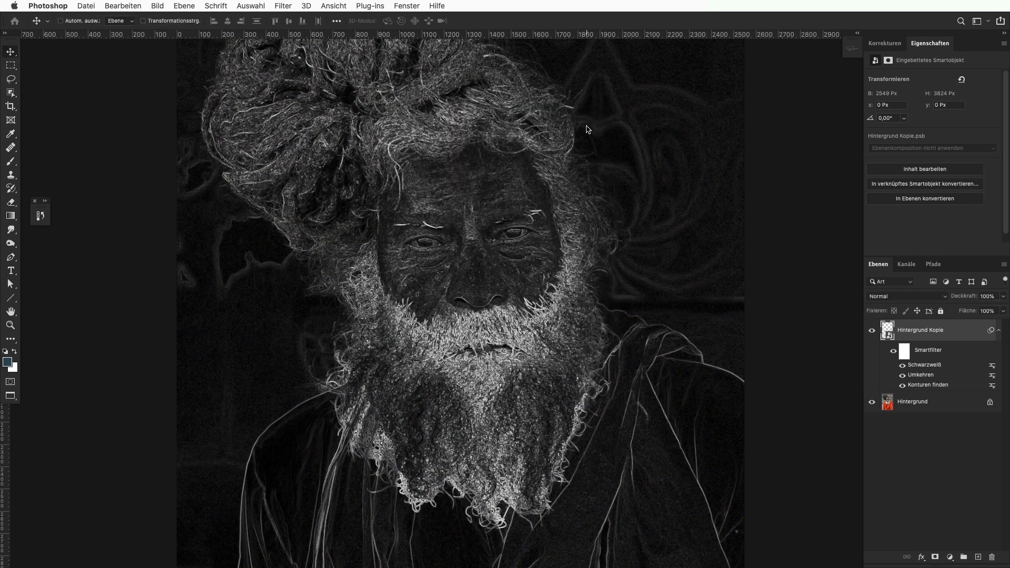
Darken the sketch with a Gradationskurven curve pulled downward.
click(157, 5)
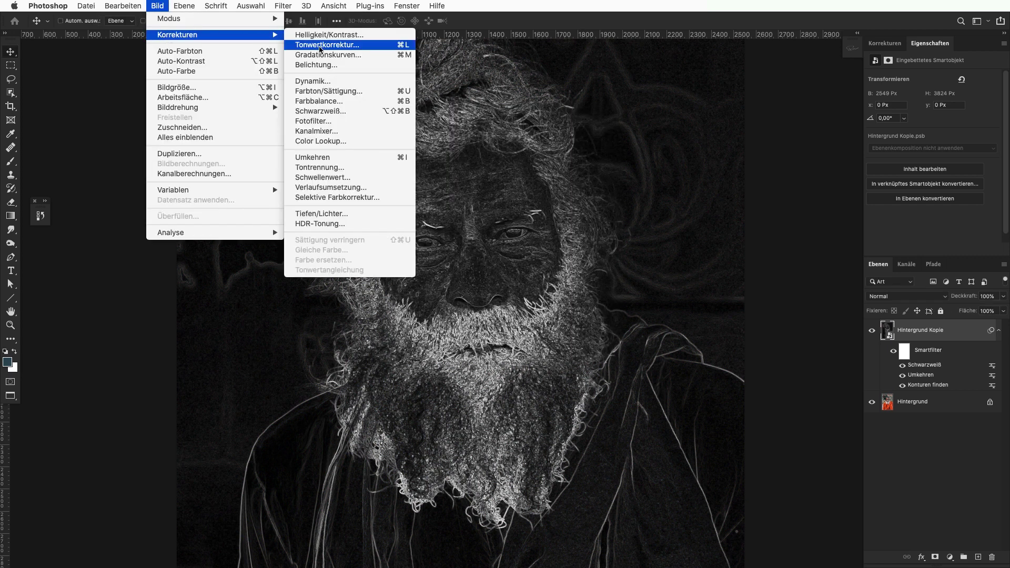
click(321, 55)
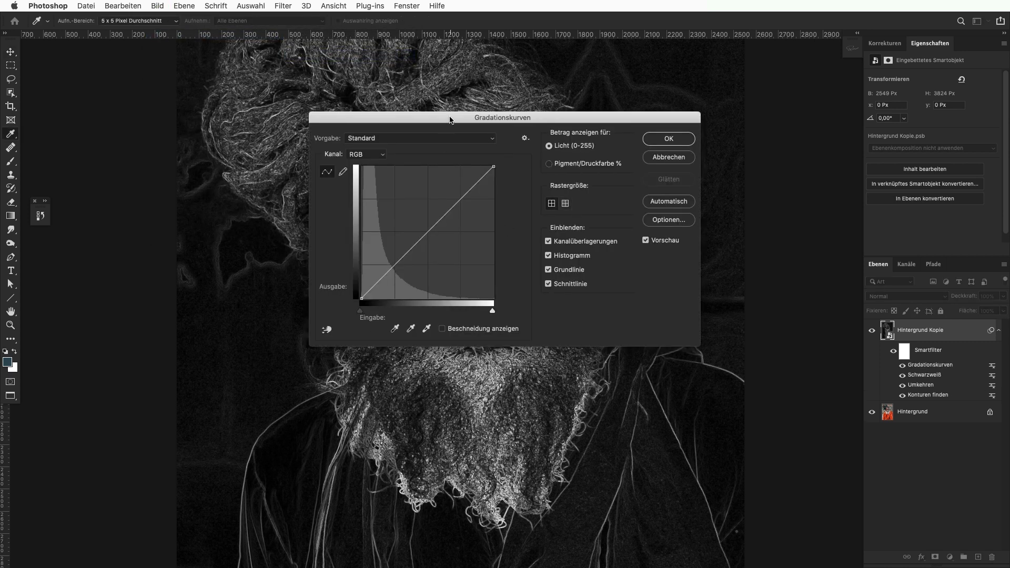
drag(450, 119, 755, 100)
drag(697, 249, 698, 260)
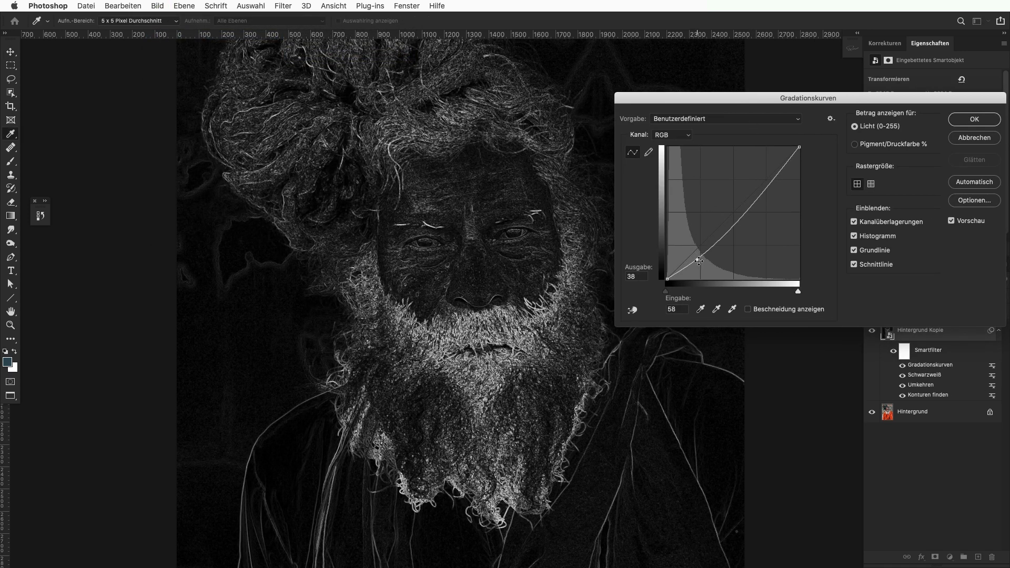
click(966, 120)
Soften the line layer with a 0,6-pixel Gaussian blur and toggle its visibility to compare.
click(295, 7)
mouse_move(318, 228)
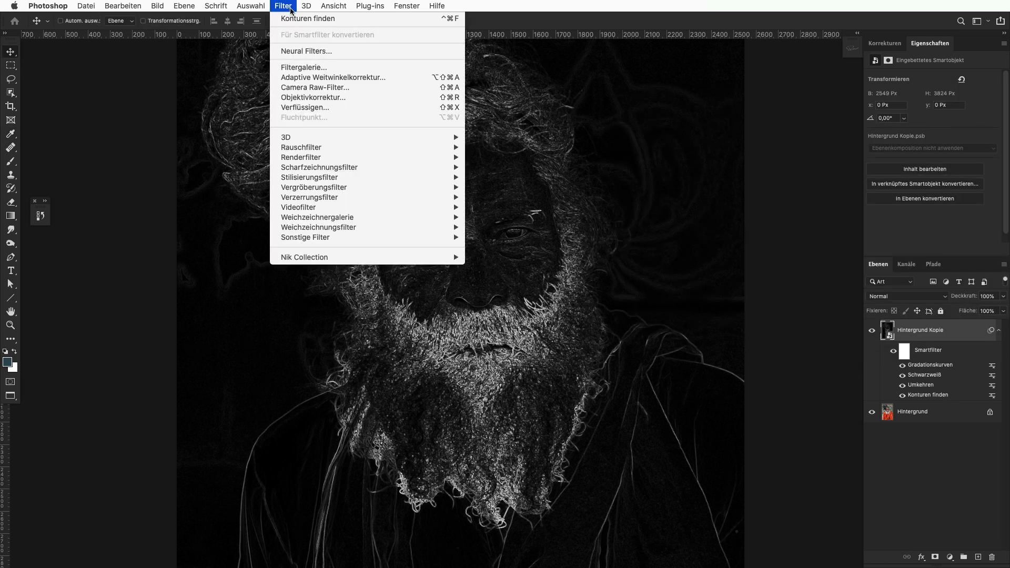
click(526, 267)
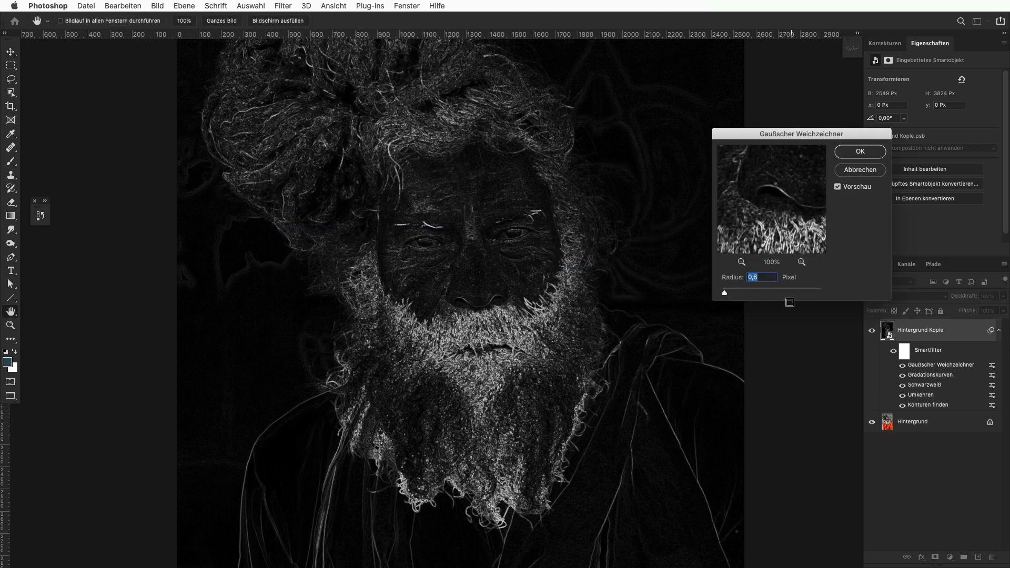
click(850, 154)
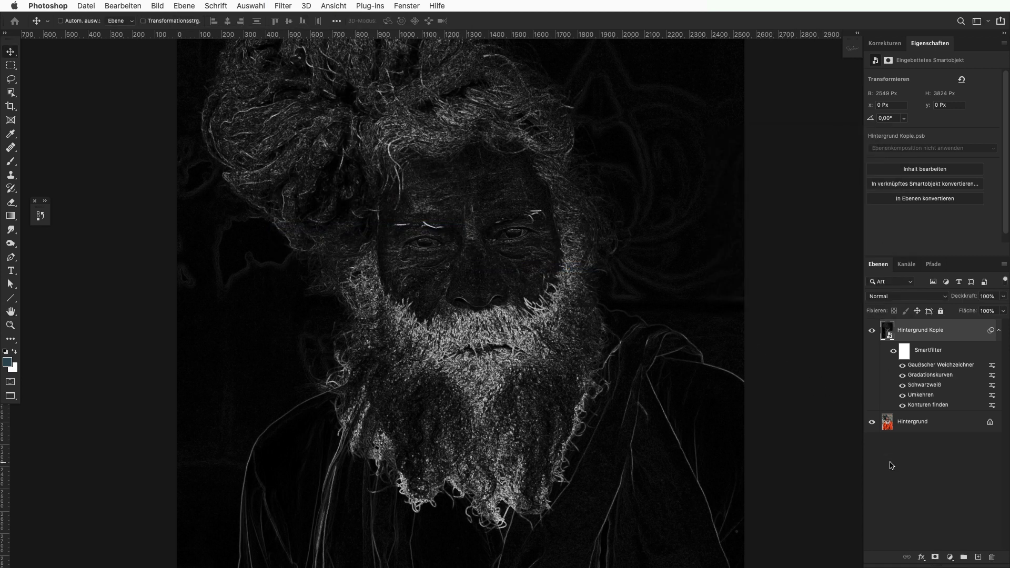
click(871, 331)
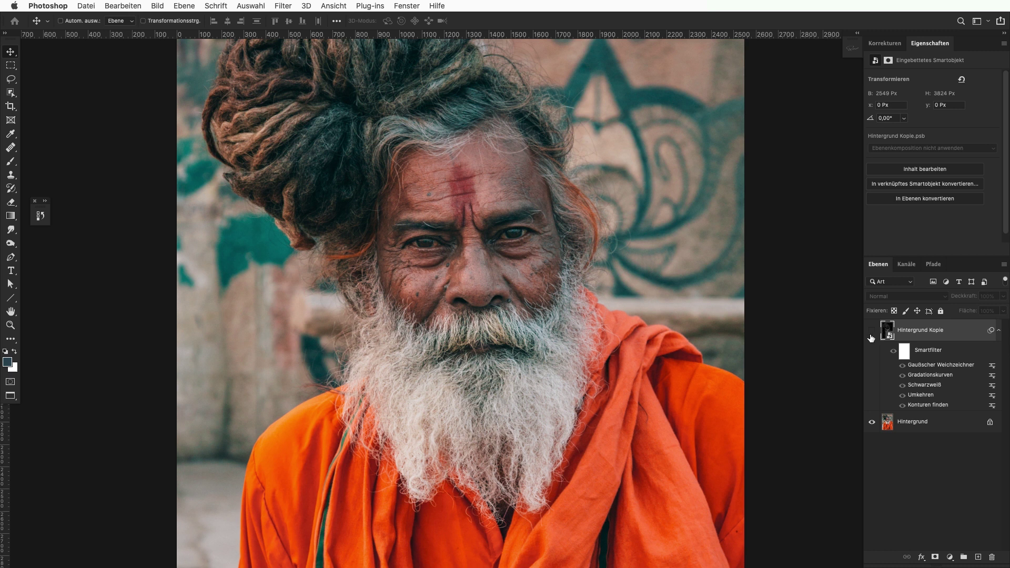
click(872, 333)
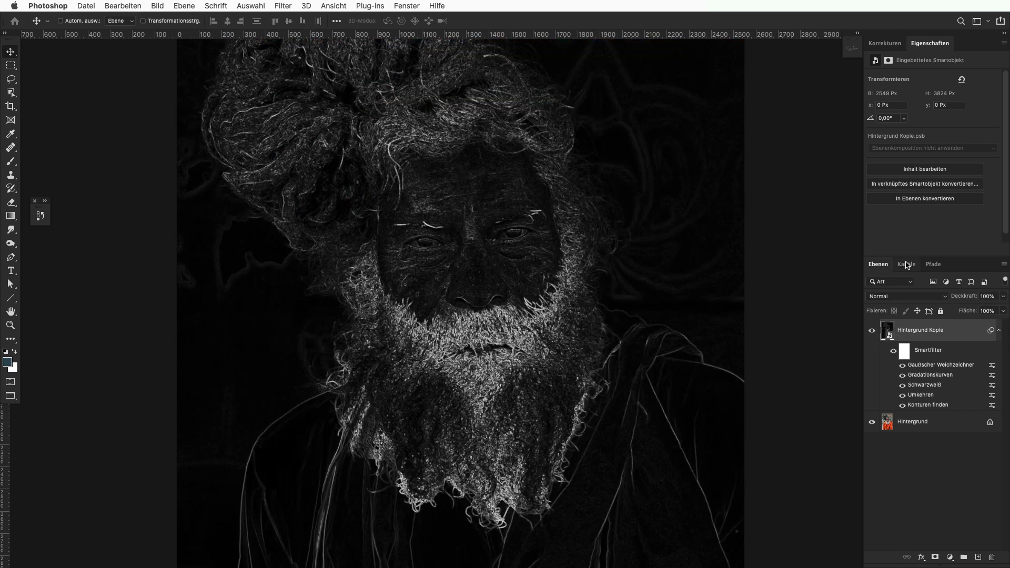
Close the line layer's curves settings unchanged and load the RGB channel brightness as a selection.
double_click(930, 375)
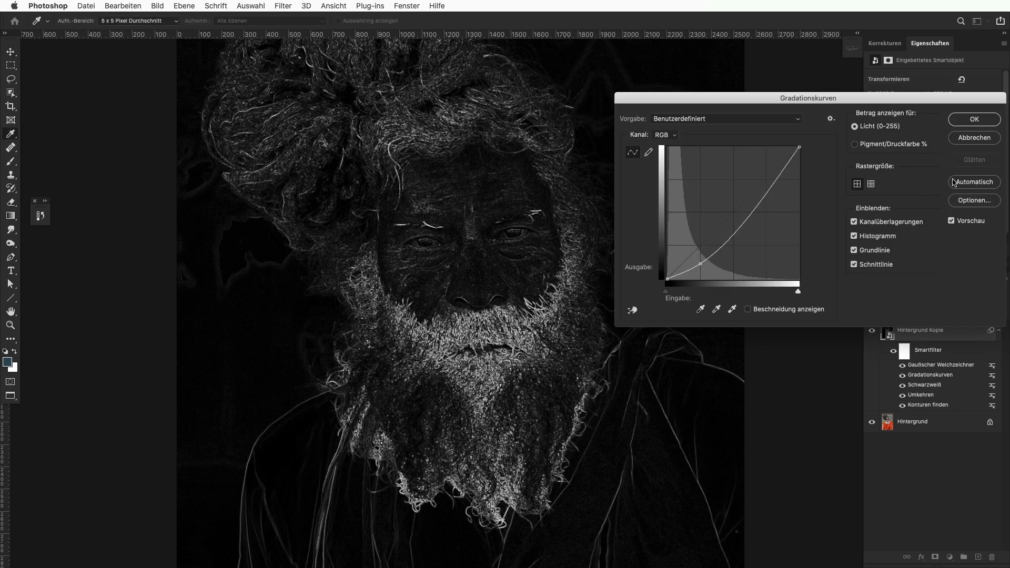
click(964, 139)
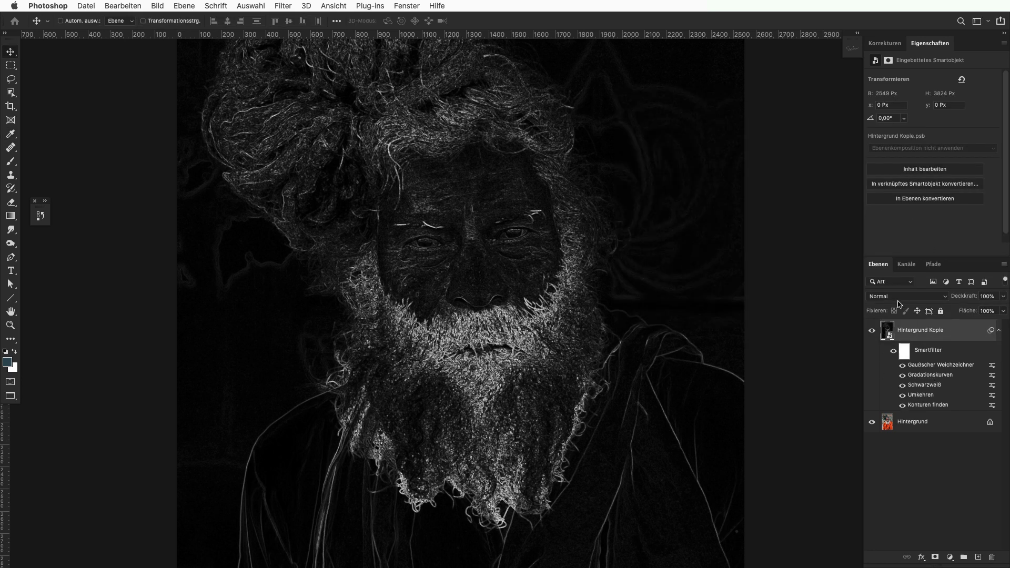
click(913, 467)
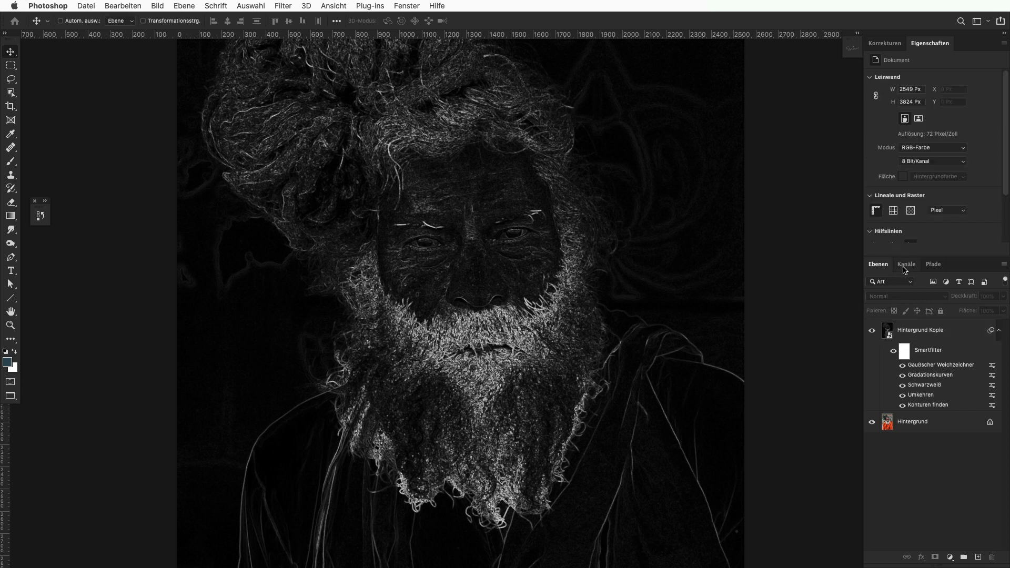
click(904, 265)
super+click(887, 299)
click(877, 263)
Hide the line layer and create a new group masked by the edge-line selection.
click(871, 330)
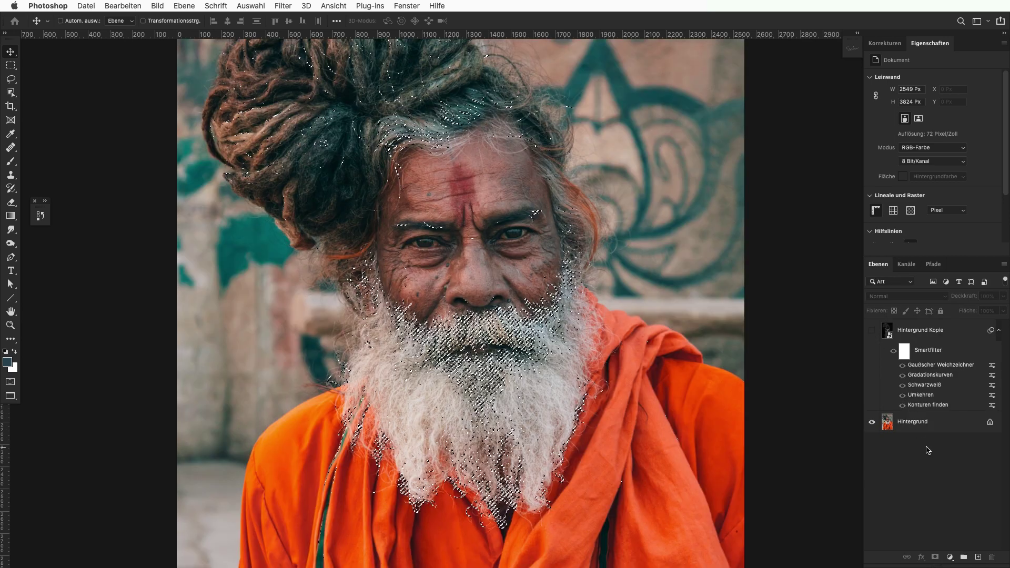
click(964, 556)
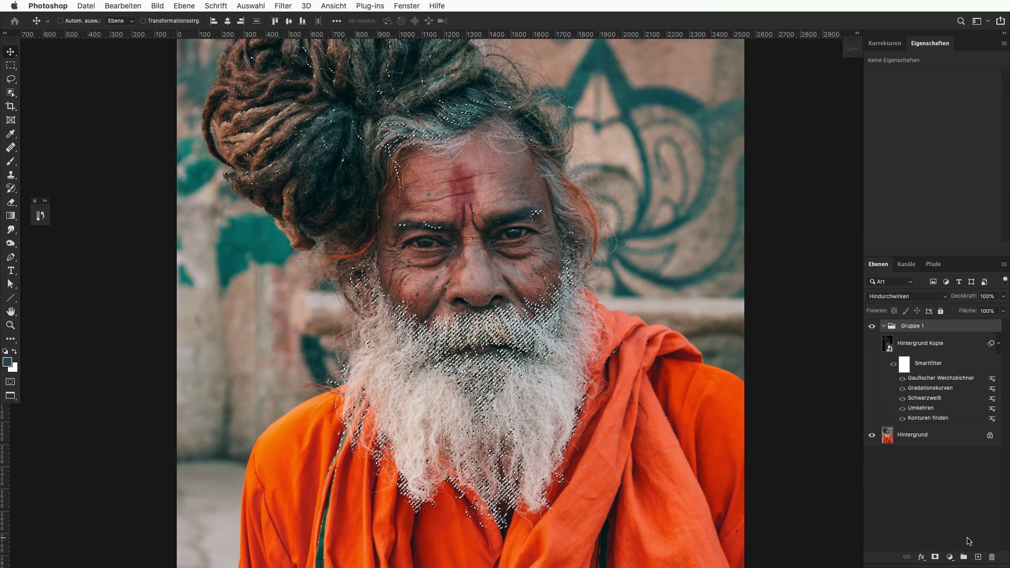
click(934, 556)
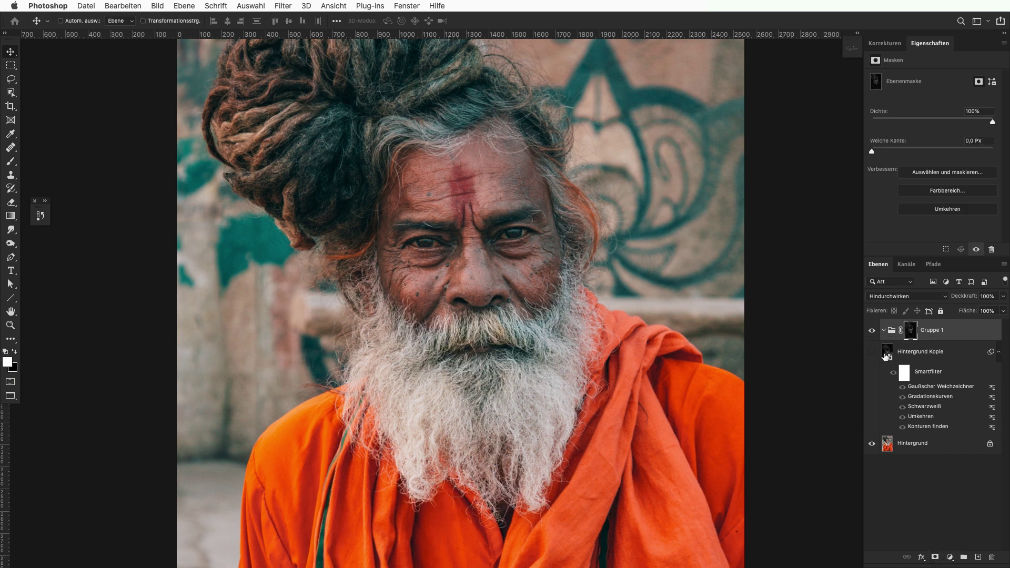
Duplicate the background photo twice, name the copies dunkel and hell, and move both into Gruppe 1.
click(893, 451)
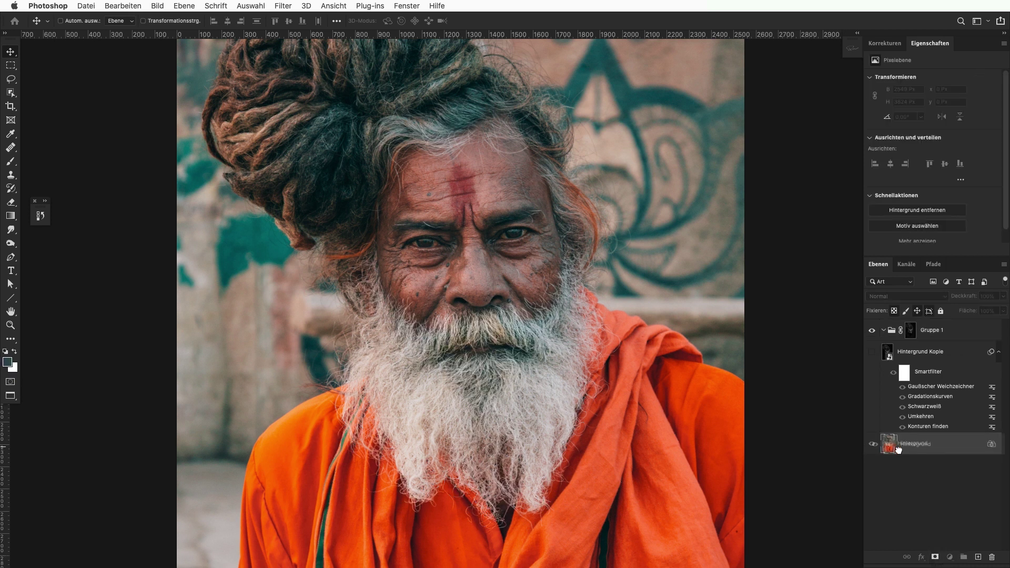
drag(886, 450, 977, 557)
key(super+j)
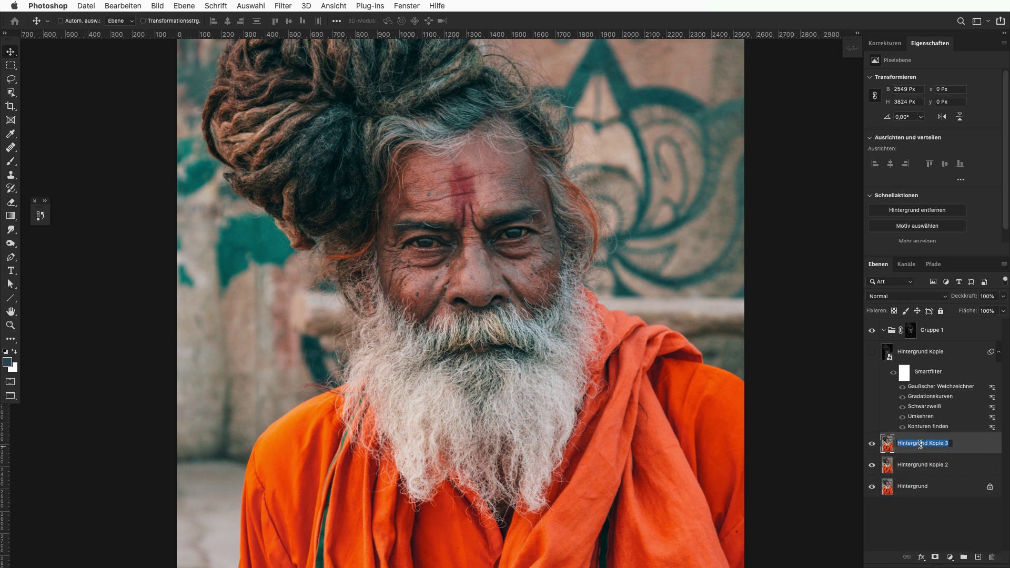
key(Tab)
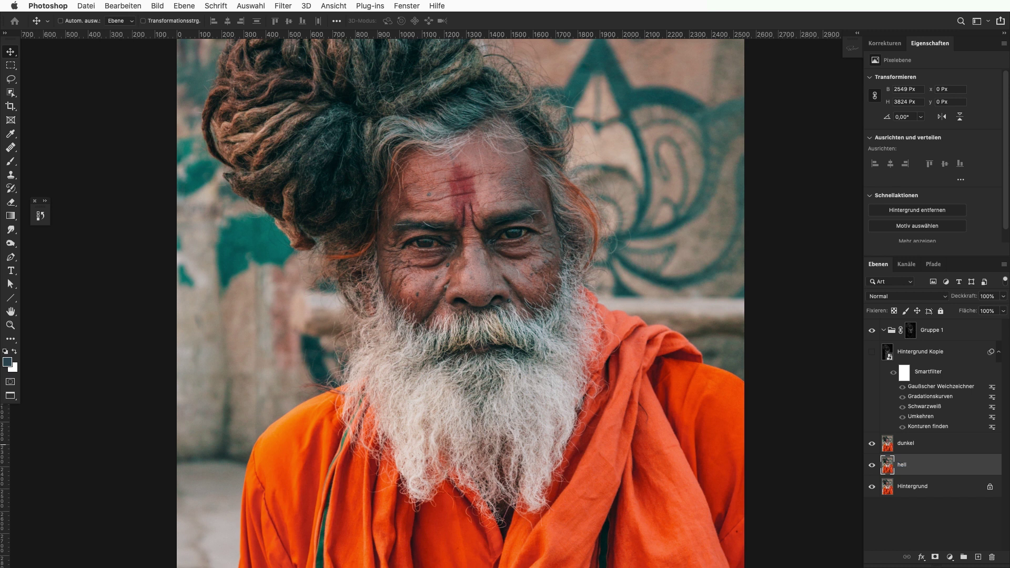
shift+click(889, 444)
drag(885, 446, 892, 331)
click(910, 332)
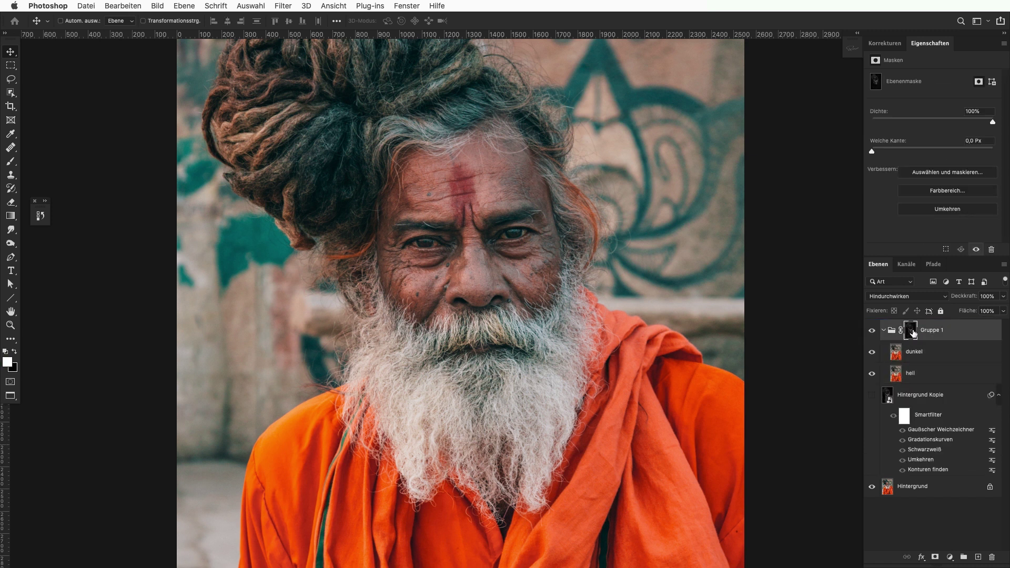
Convert both the dunkel and hell layers for smart filters.
click(910, 357)
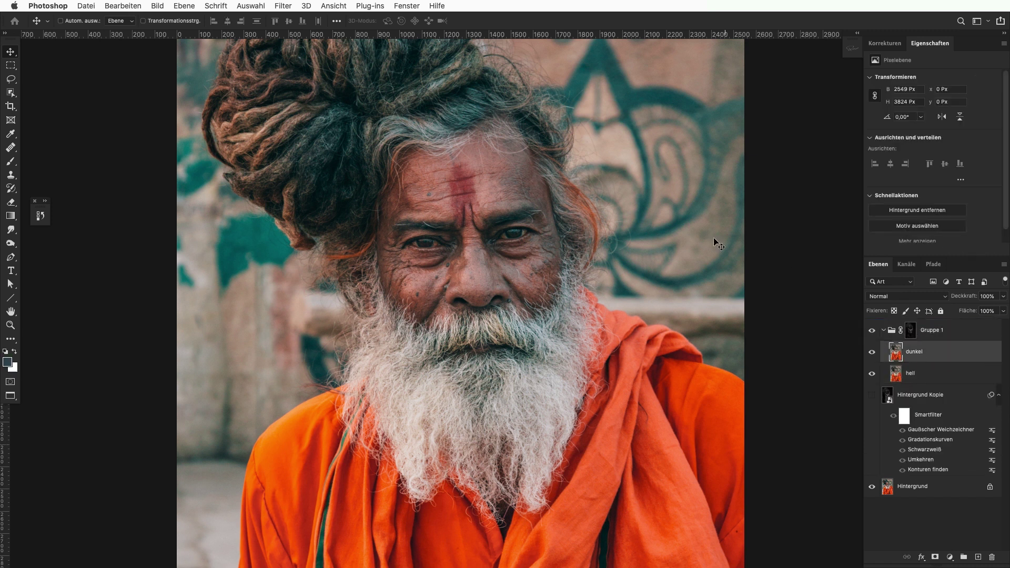
click(283, 6)
click(292, 33)
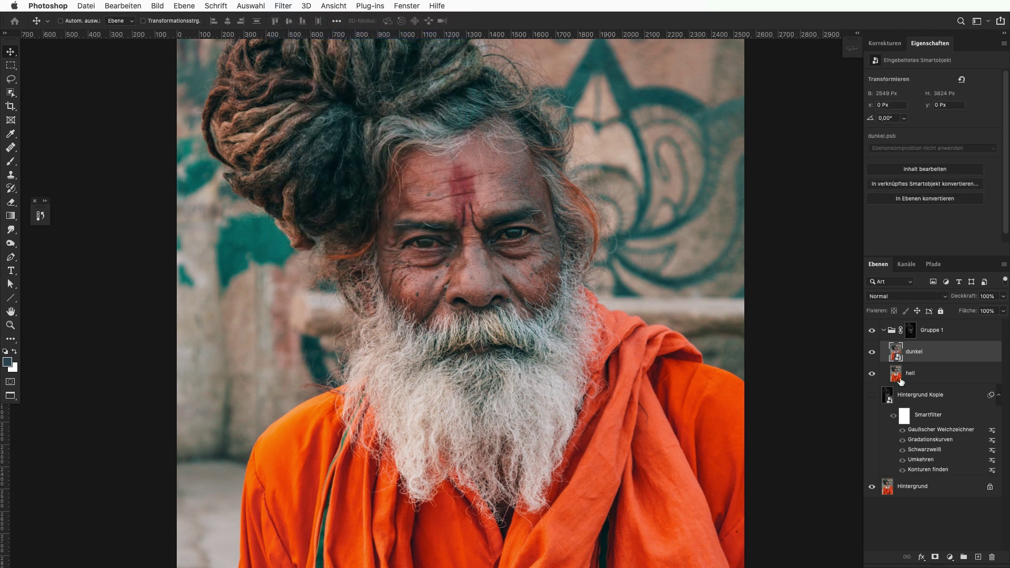
key(alt+bracketleft)
click(279, 6)
click(292, 33)
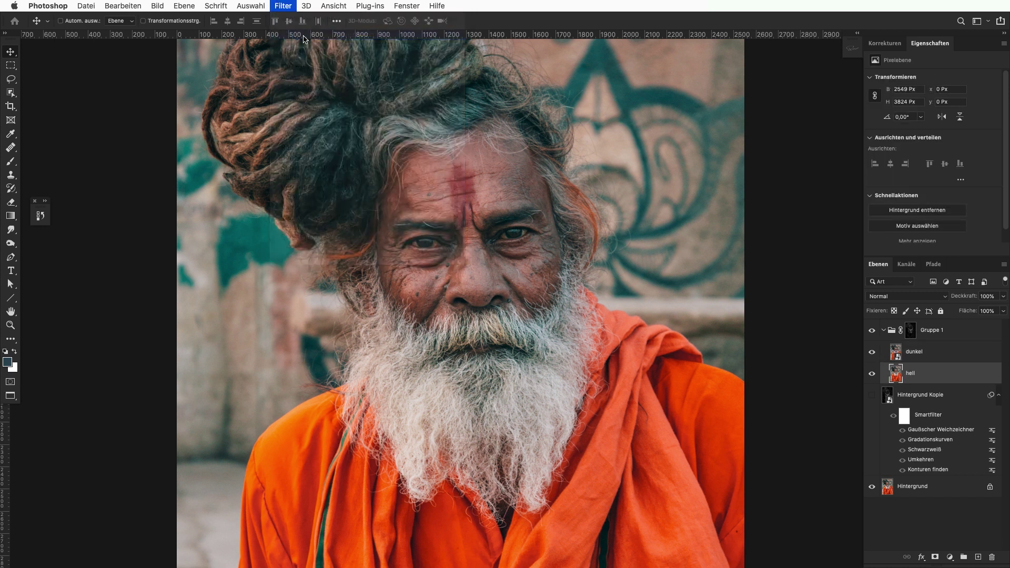
Apply an Unsharp Mask smart filter to hell, then to dunkel.
click(290, 5)
mouse_move(318, 167)
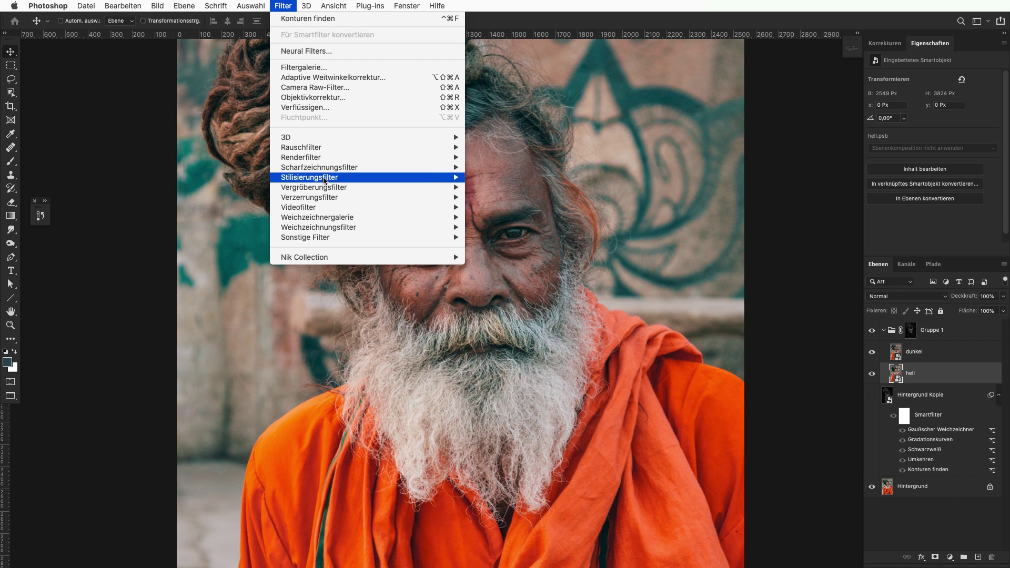
click(543, 210)
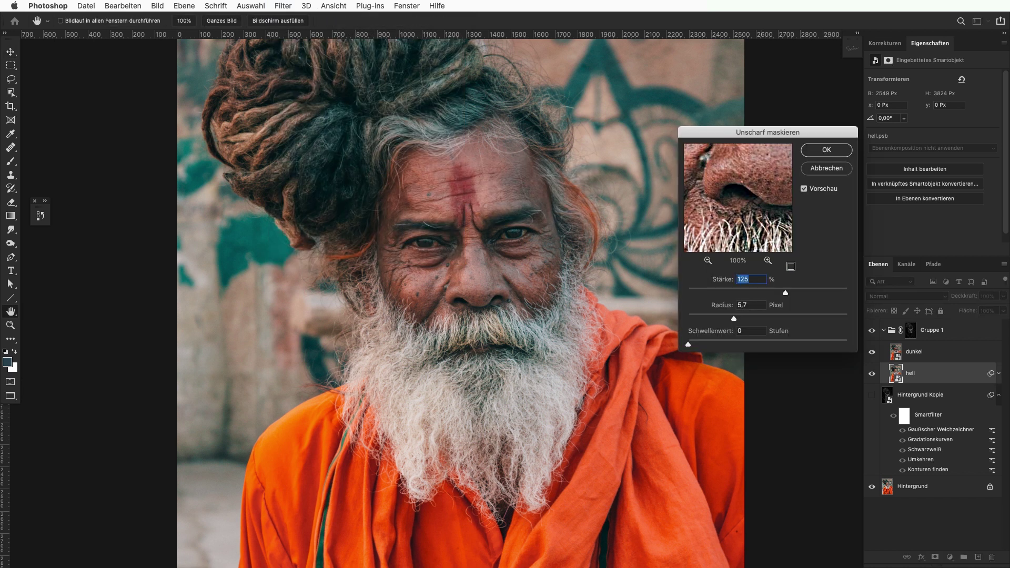
click(827, 151)
click(939, 356)
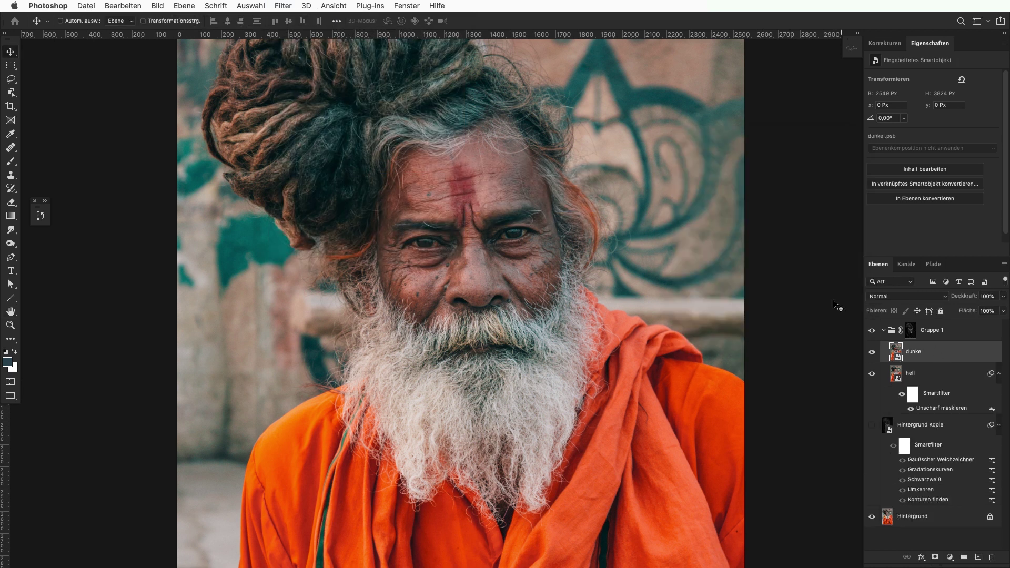
click(283, 6)
click(285, 19)
click(826, 150)
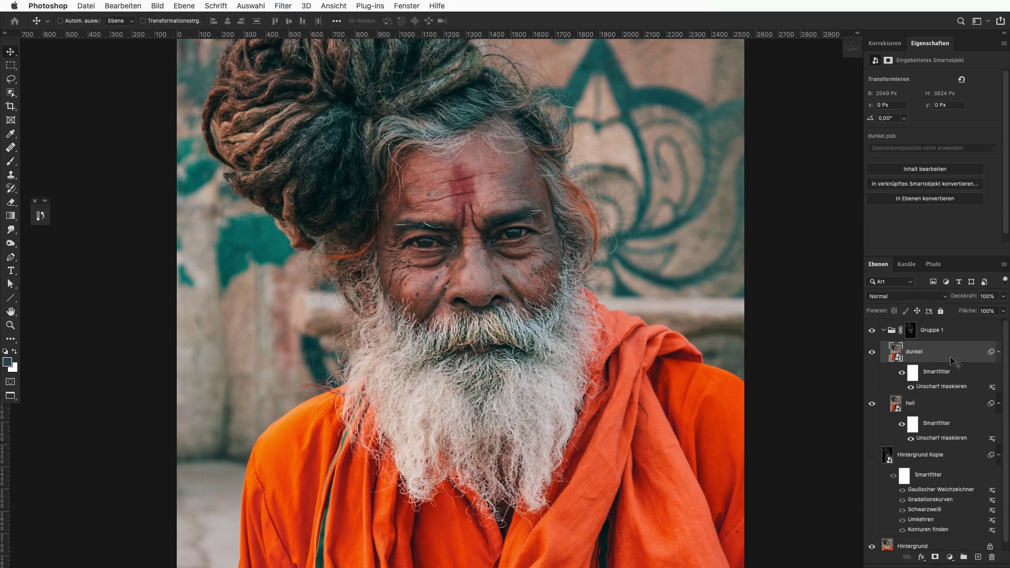
Set dunkel's blend mode to Abdunkeln and hell's to Aufhellen.
click(905, 303)
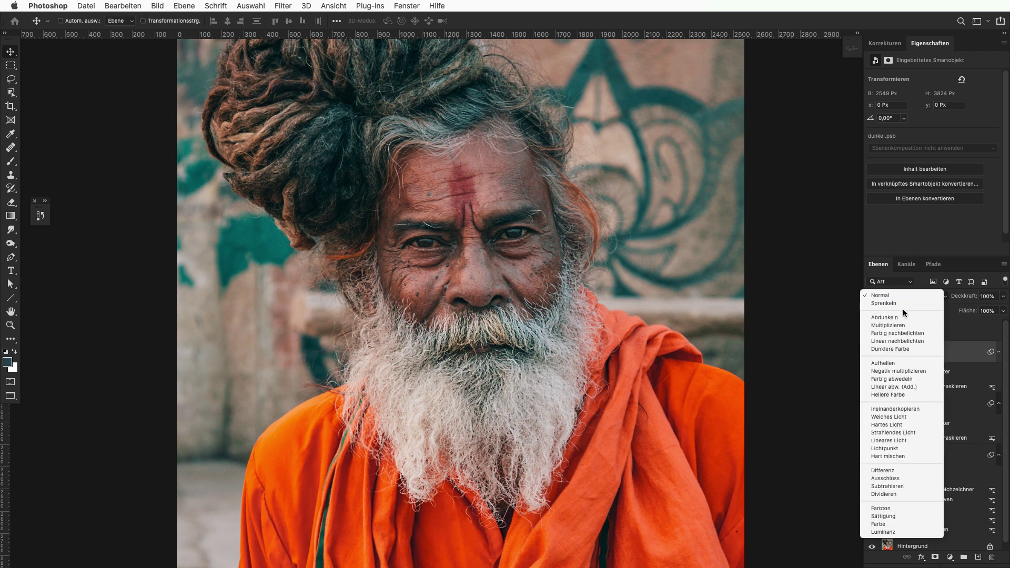
key(Escape)
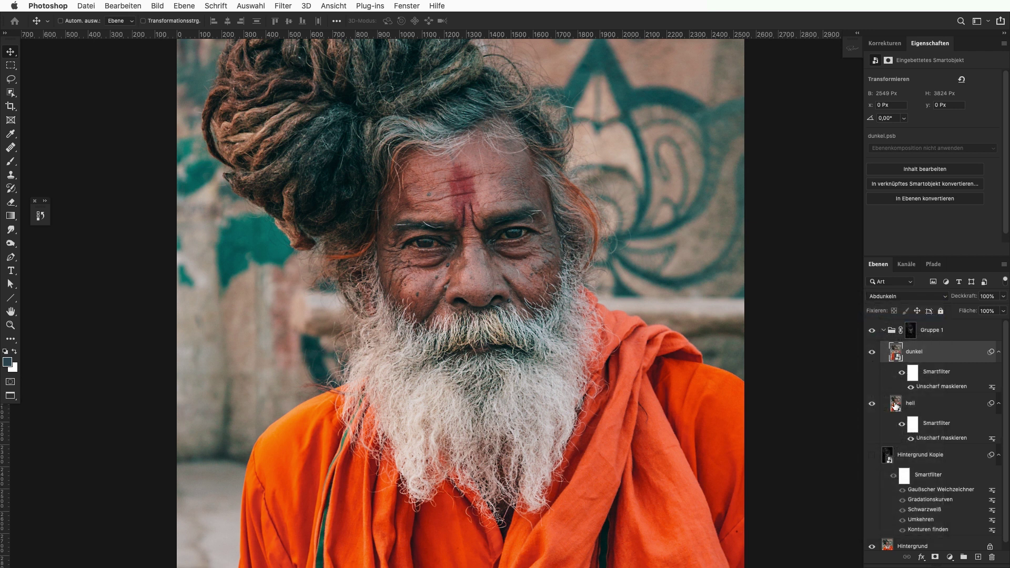
click(895, 405)
click(904, 299)
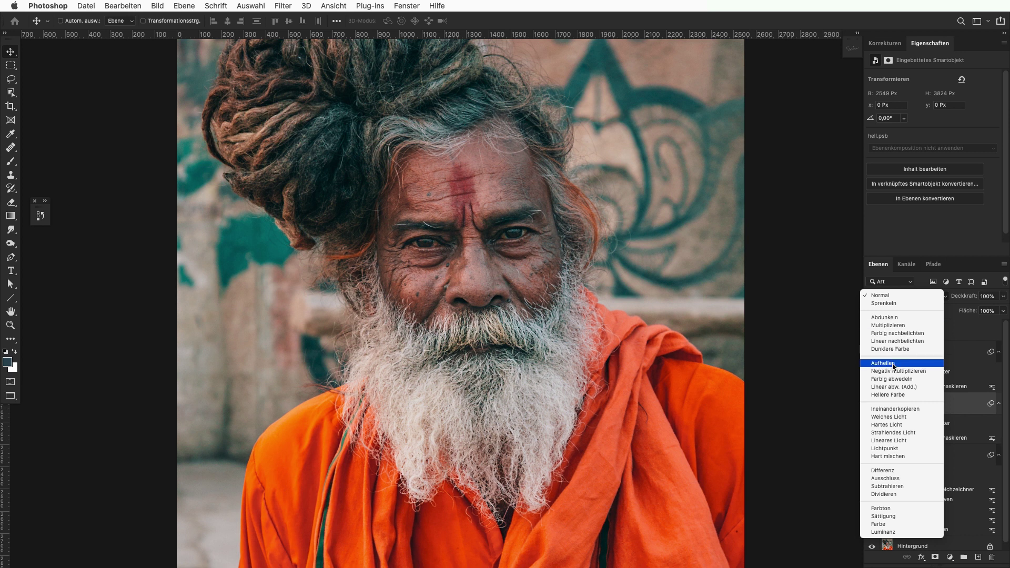
click(893, 363)
scroll(554, 373, up, 5)
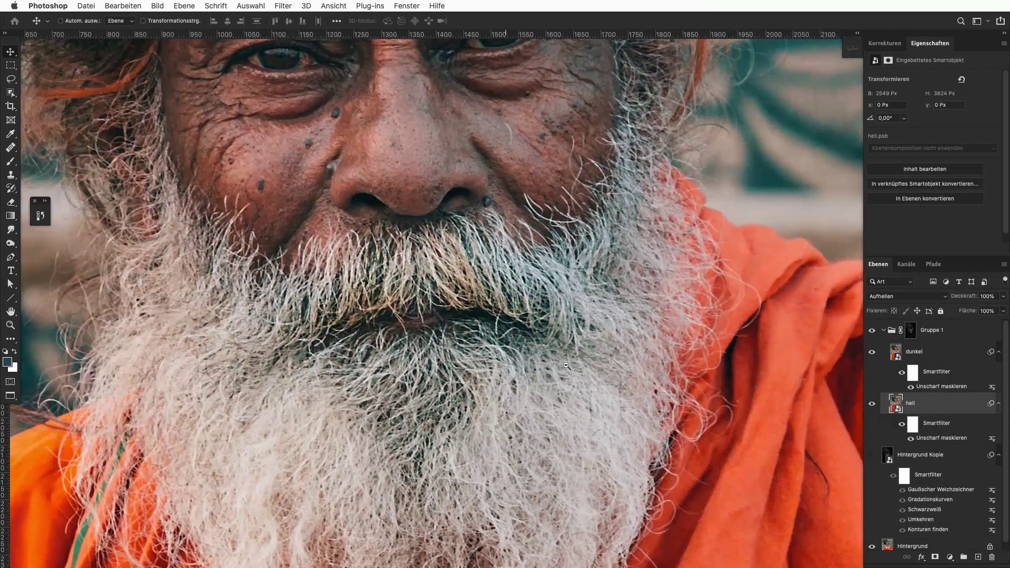
Toggle the dunkel and hell layers to compare the beard detail, leaving both visible.
click(871, 353)
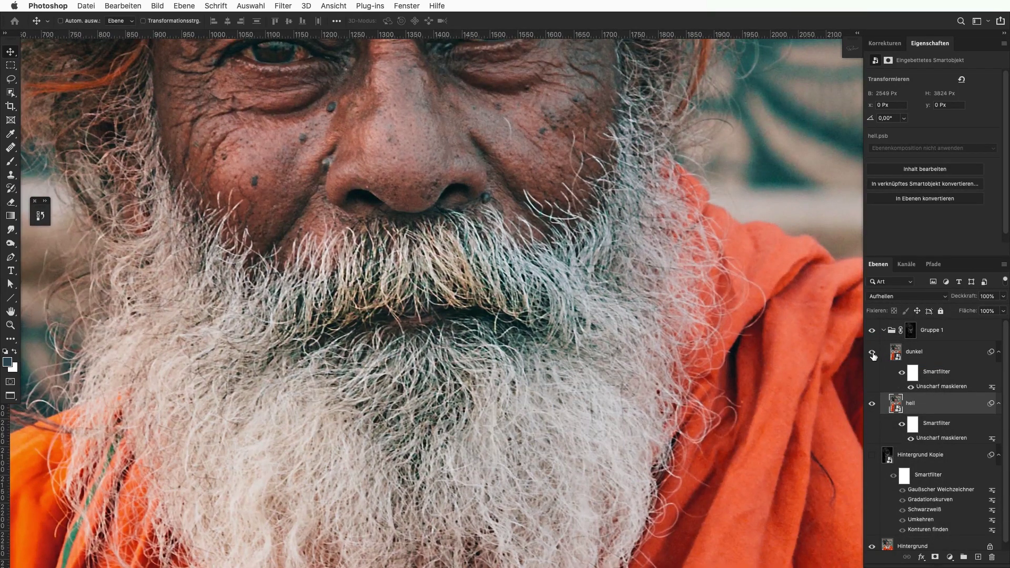
click(872, 404)
click(871, 404)
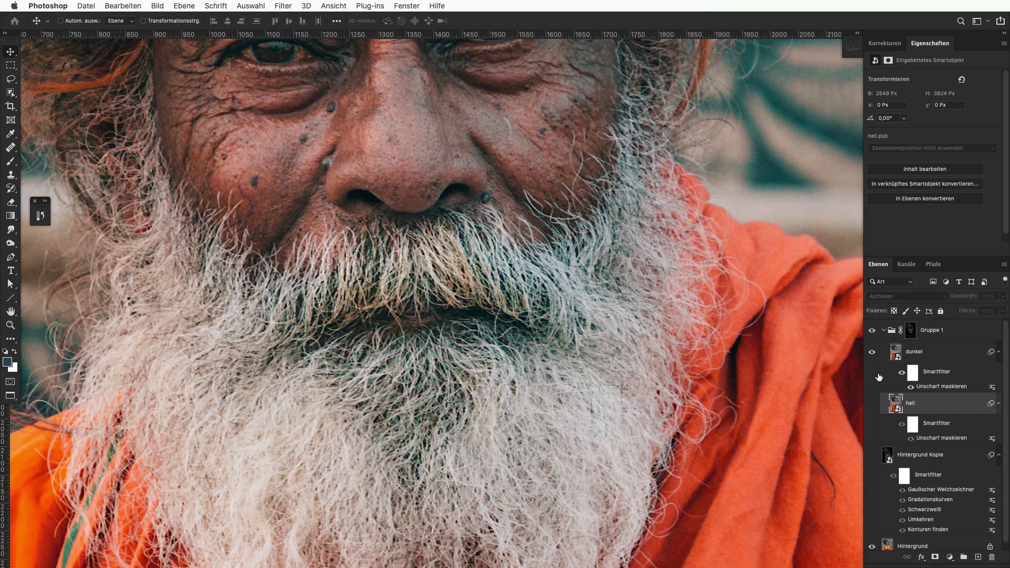
click(872, 352)
click(872, 352)
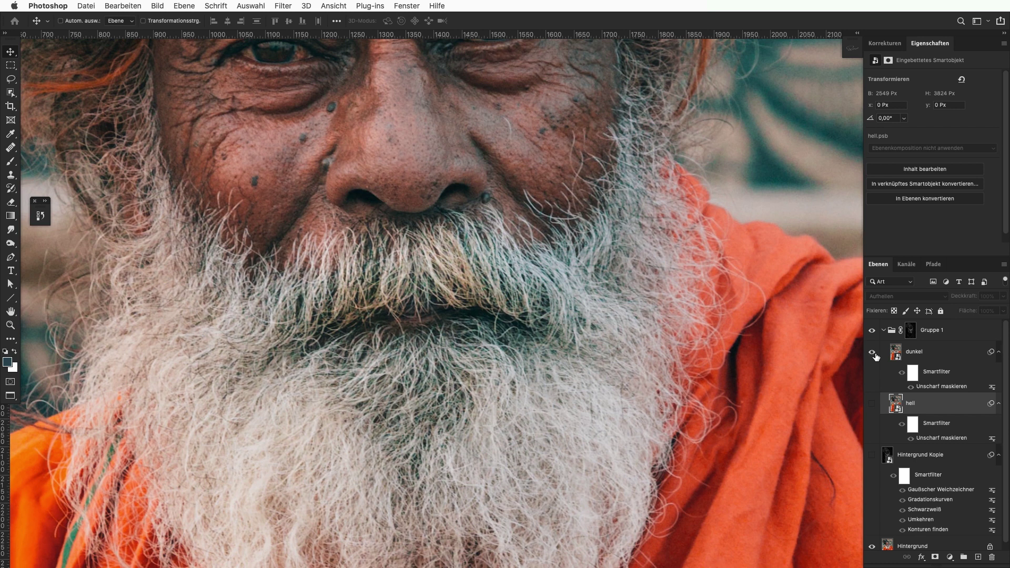
click(874, 354)
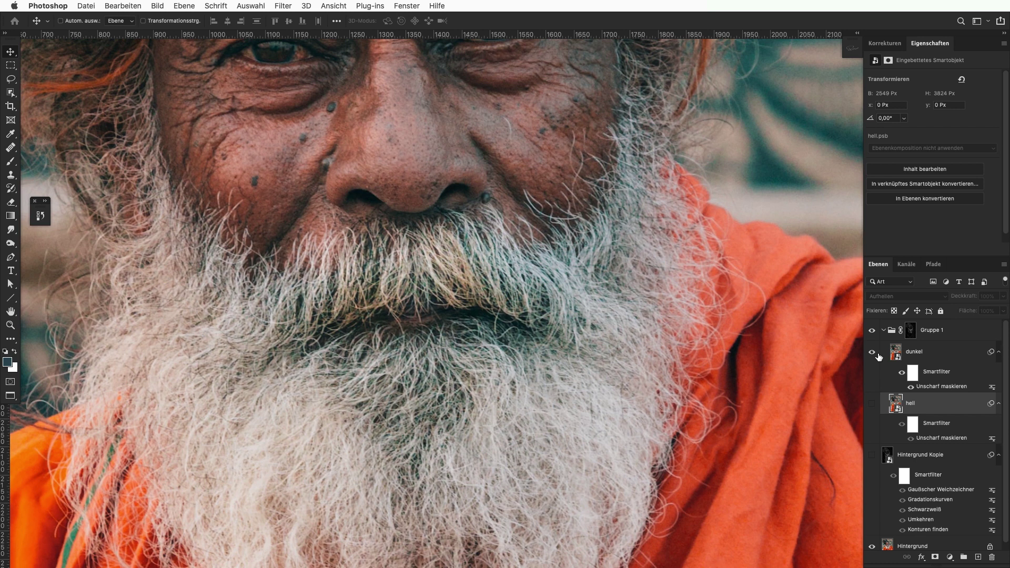
Strengthen dunkel's Unsharp Mask to amount 225 and radius 13,3, then fit the portrait in view.
double_click(922, 387)
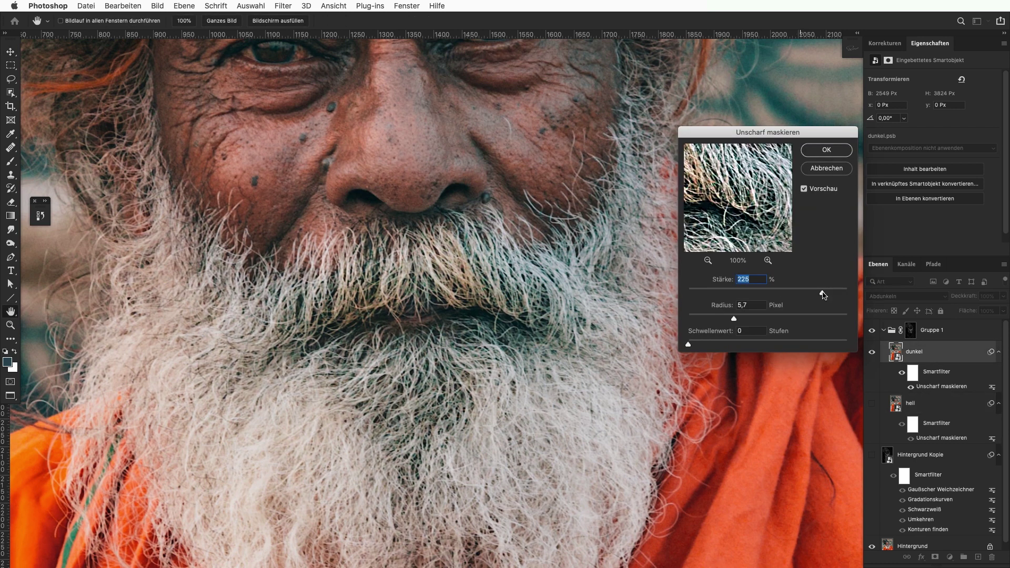
click(753, 318)
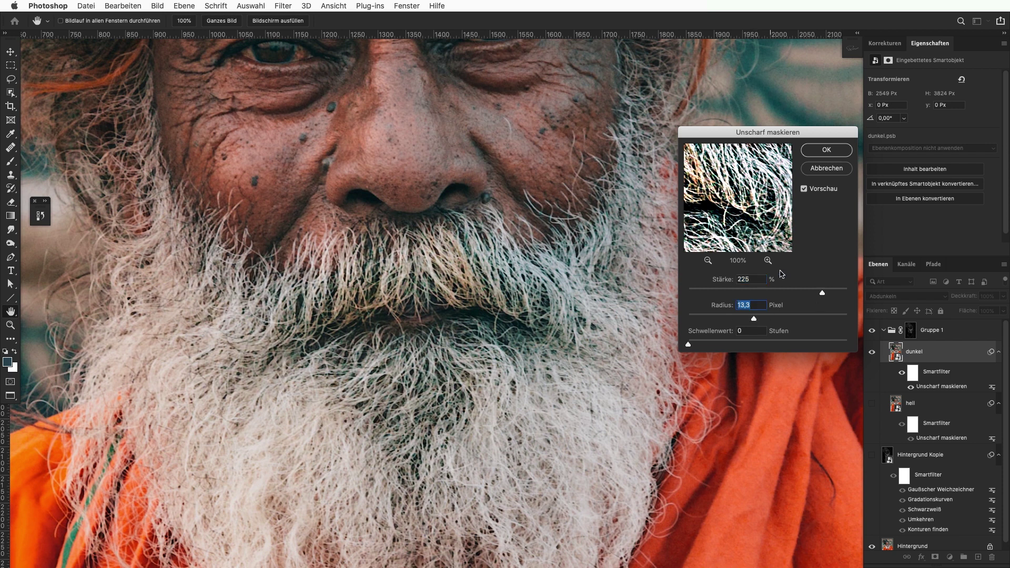
click(826, 151)
key(v)
key(super+0)
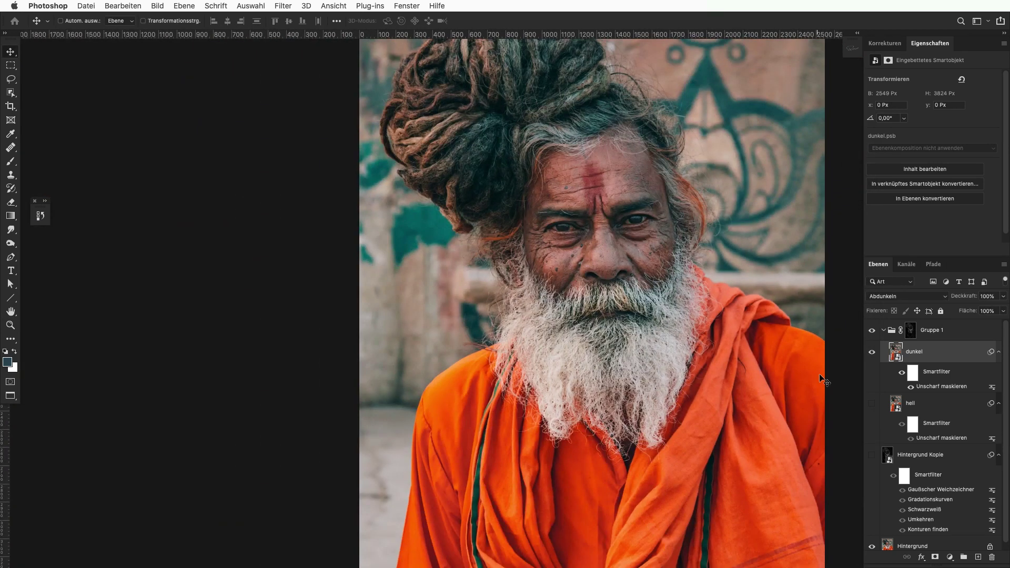